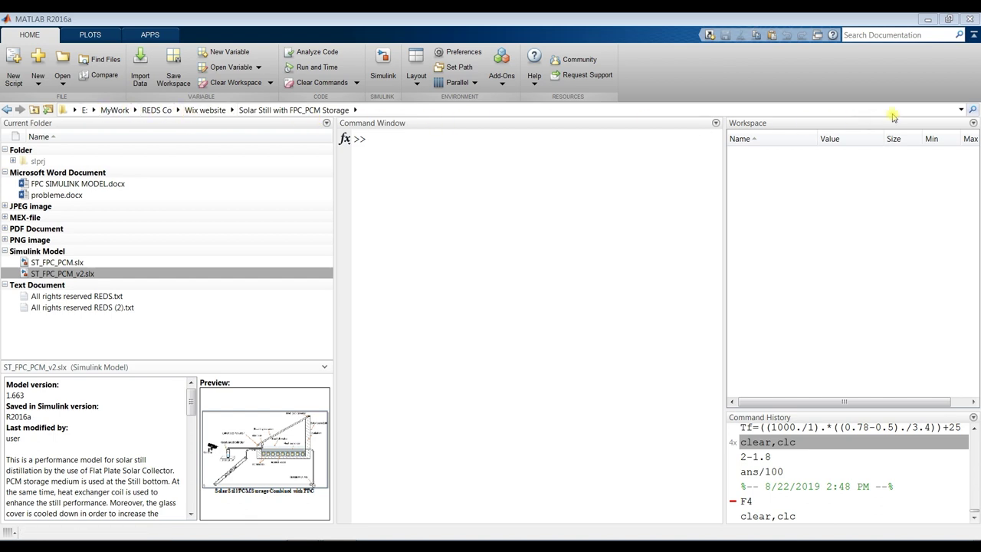
- Choose the Solar Still with FPC_PCM Storage folder inside Wix website as the current folder
{"action": "left_click", "coordinate": [961, 110]}
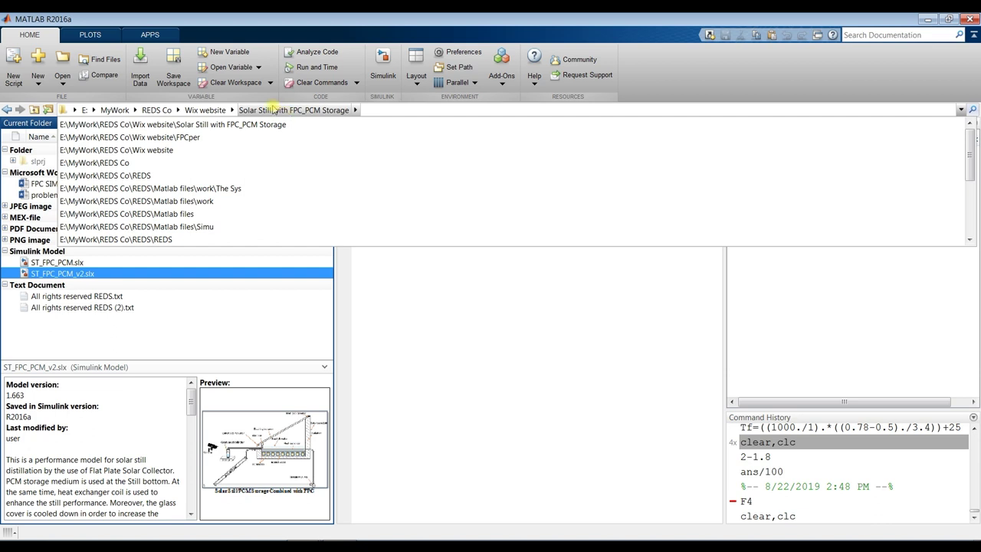
{"action": "left_click", "coordinate": [232, 110]}
{"action": "scroll", "coordinate": [265, 164], "scroll_direction": "down", "scroll_amount": 10}
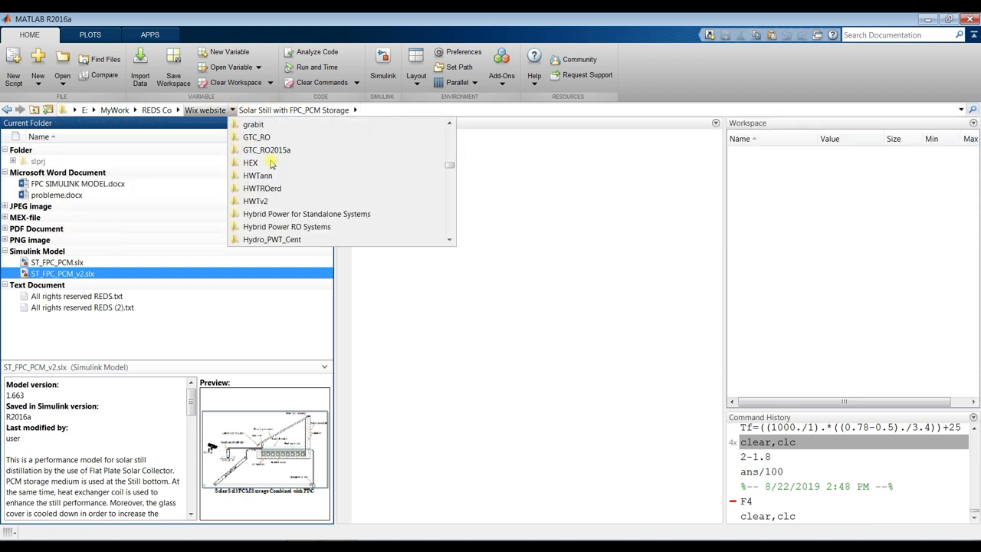
{"action": "scroll", "coordinate": [270, 164], "scroll_direction": "down", "scroll_amount": 12}
{"action": "scroll", "coordinate": [270, 164], "scroll_direction": "up", "scroll_amount": 6}
{"action": "scroll", "coordinate": [271, 165], "scroll_direction": "down", "scroll_amount": 6}
{"action": "scroll", "coordinate": [276, 173], "scroll_direction": "up", "scroll_amount": 10}
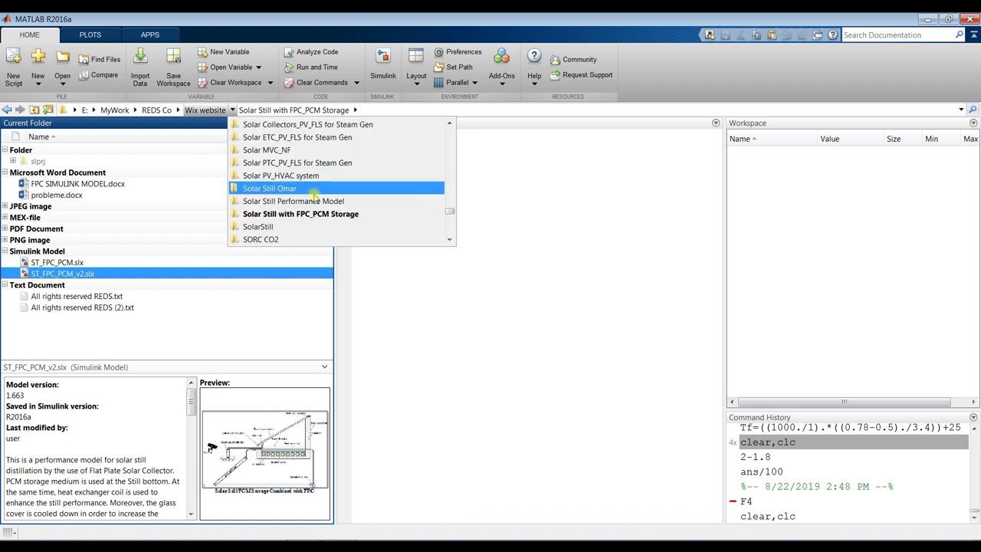
{"action": "left_click", "coordinate": [301, 214]}
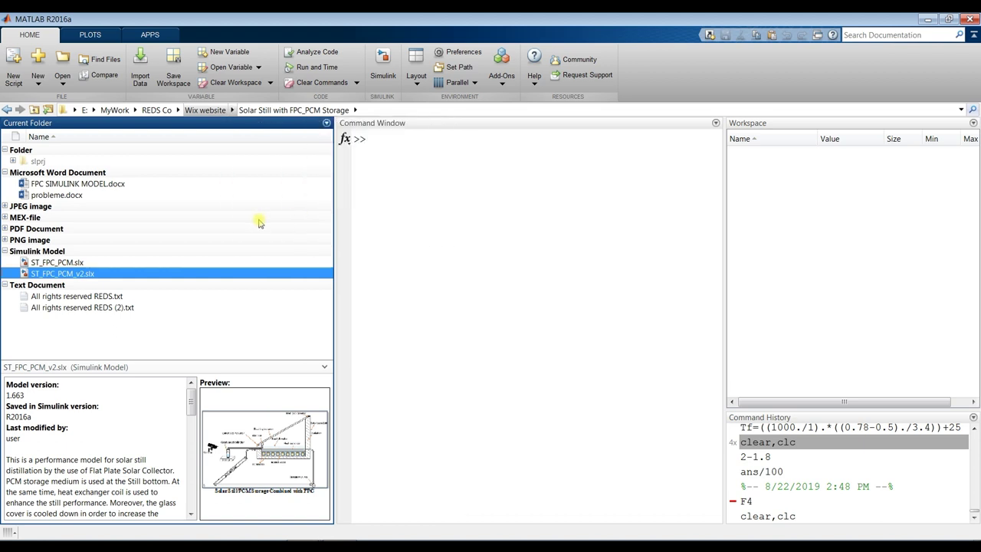
{"action": "left_click", "coordinate": [327, 124]}
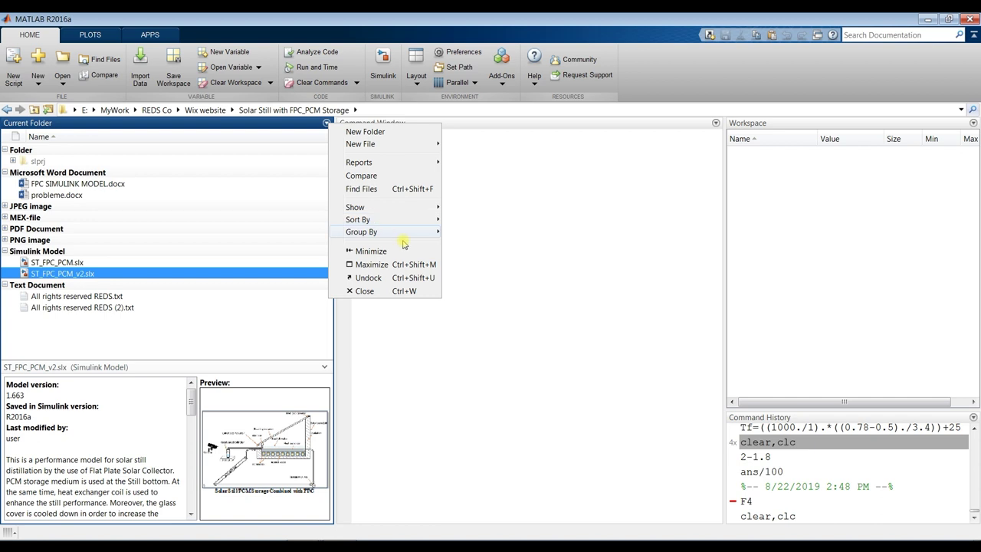
{"action": "mouse_move", "coordinate": [406, 221]}
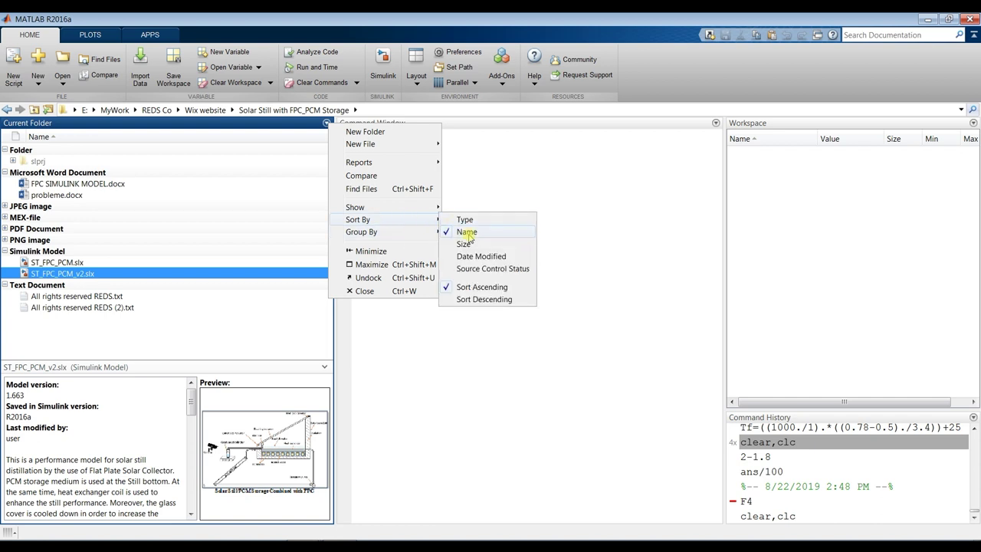
{"action": "left_click", "coordinate": [418, 368]}
- Open the Simulink model ST_FPC_PCM_v2.slx and fit its diagram to the view
{"action": "left_click", "coordinate": [38, 274]}
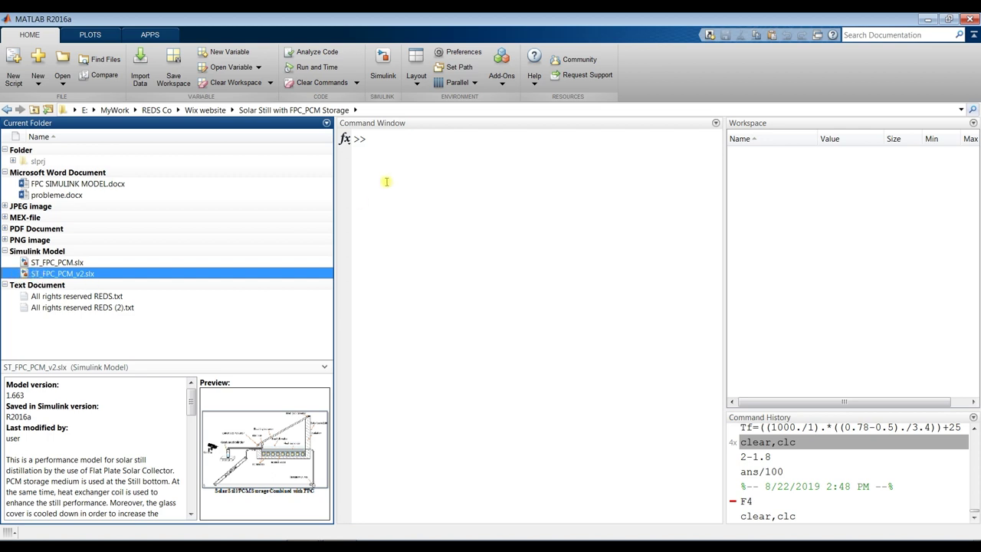
{"action": "double_click", "coordinate": [167, 278]}
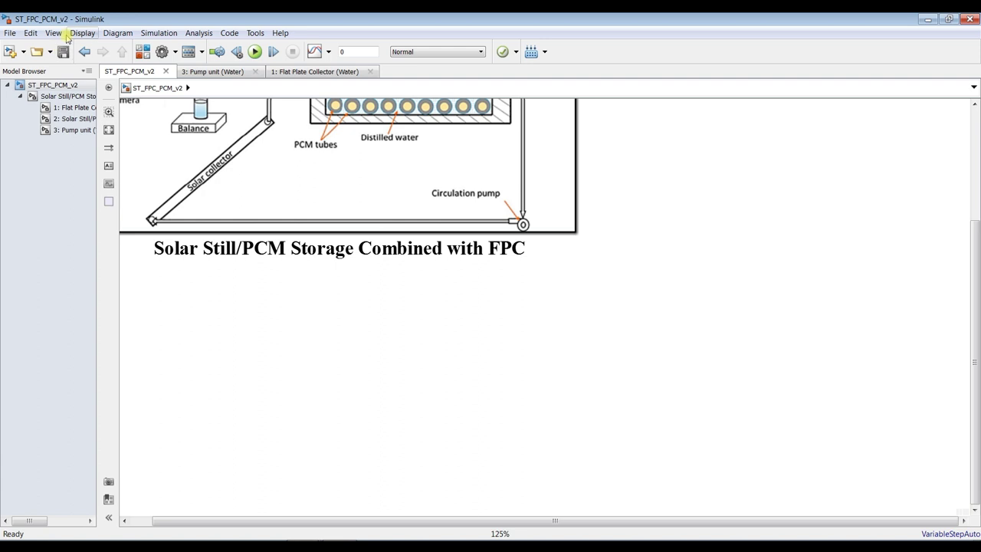
{"action": "left_click", "coordinate": [109, 129]}
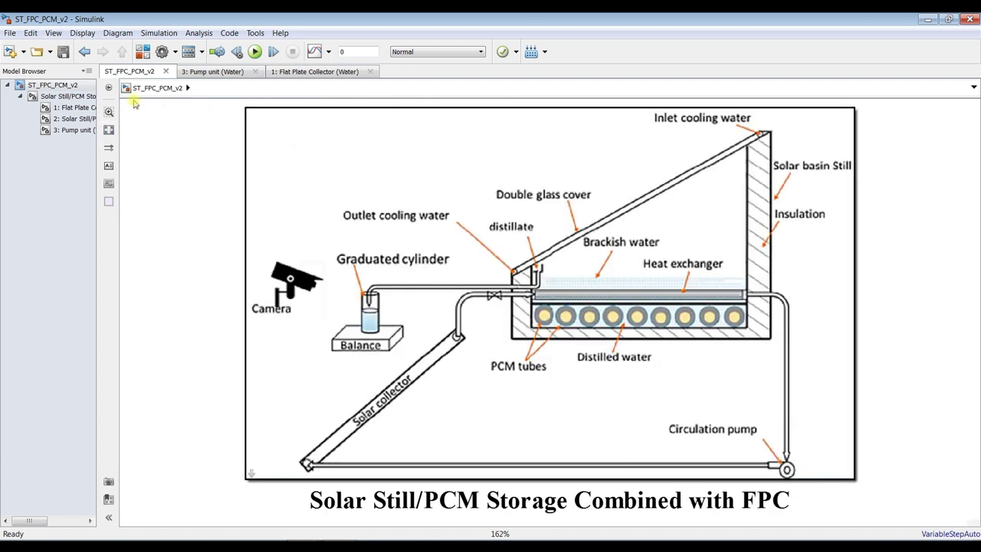
{"action": "scroll", "coordinate": [205, 166], "scroll_direction": "down", "scroll_amount": 1}
{"action": "left_click", "coordinate": [52, 33]}
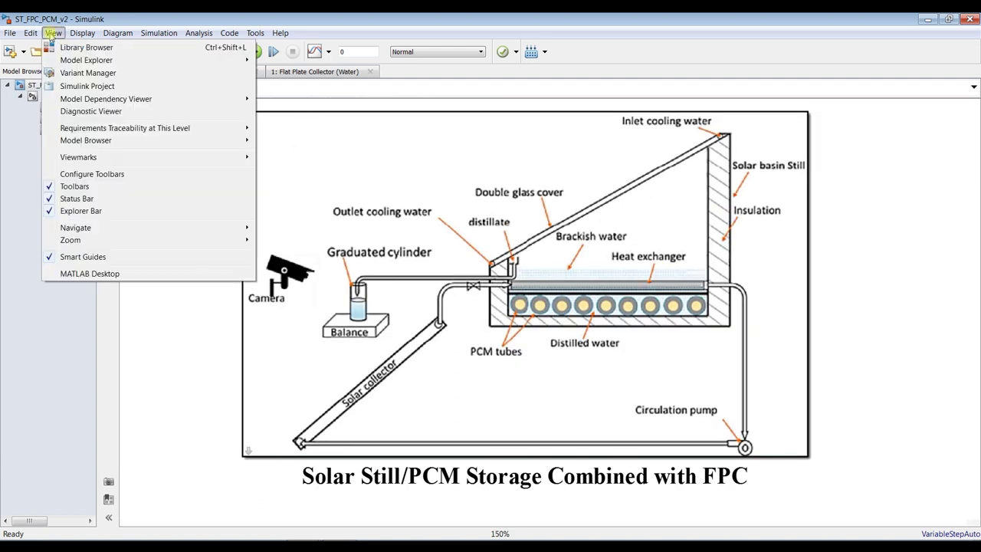
{"action": "mouse_move", "coordinate": [71, 141]}
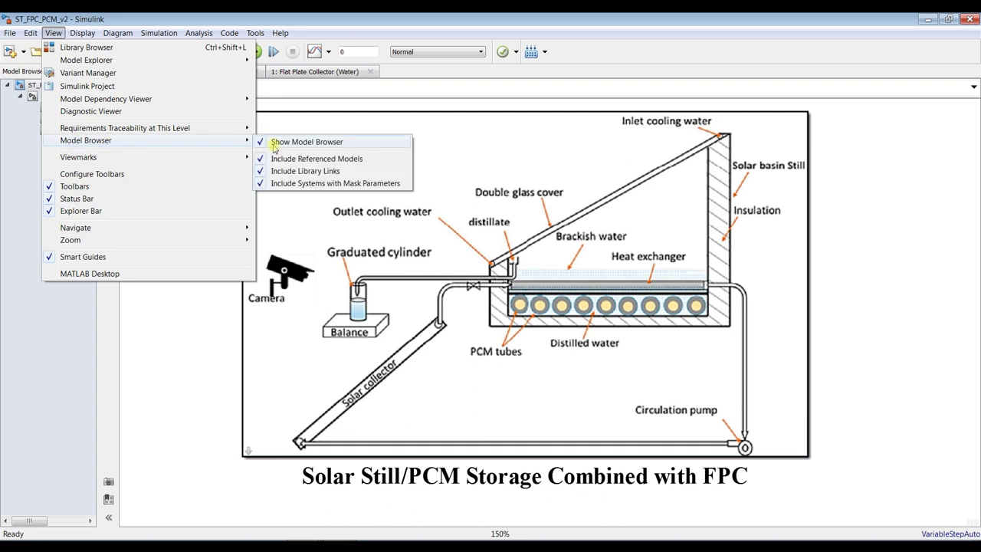
{"action": "left_click", "coordinate": [172, 334]}
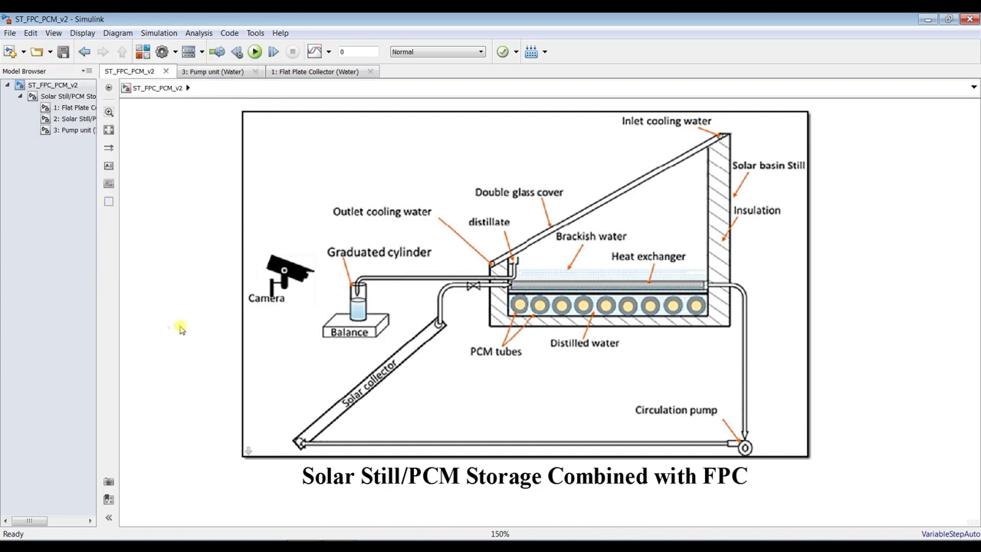
- Examine the system diagram and read the mask description of the Solar Still/PCM Storage Combined with FPC block
{"action": "scroll", "coordinate": [224, 283], "scroll_direction": "down", "scroll_amount": 2}
{"action": "scroll", "coordinate": [222, 280], "scroll_direction": "up", "scroll_amount": 1}
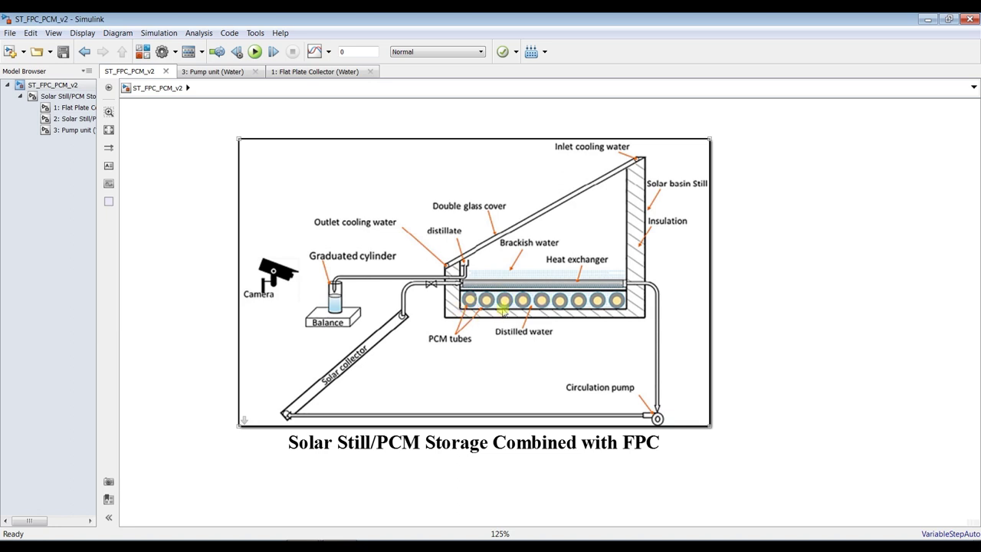
{"action": "scroll", "coordinate": [472, 309], "scroll_direction": "up", "scroll_amount": 1}
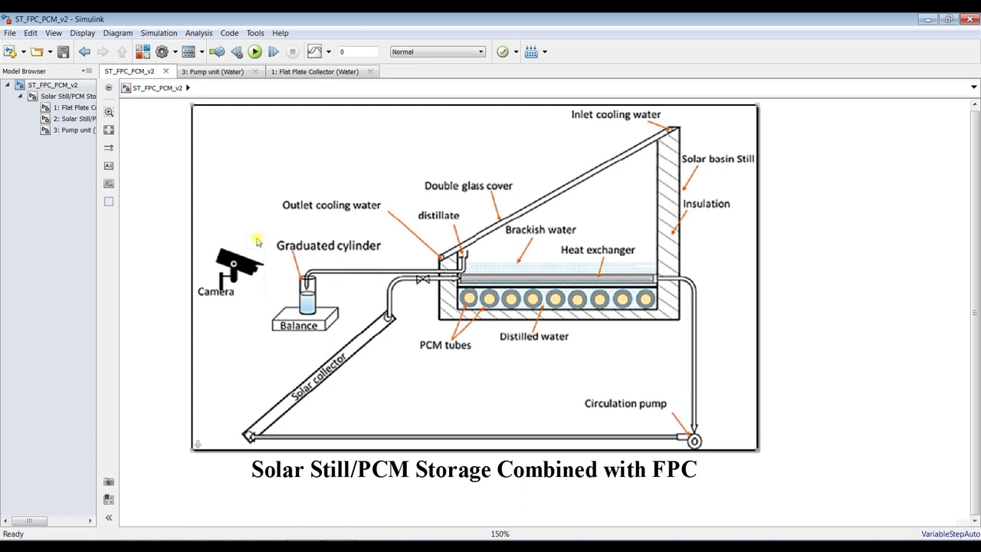
{"action": "double_click", "coordinate": [323, 163]}
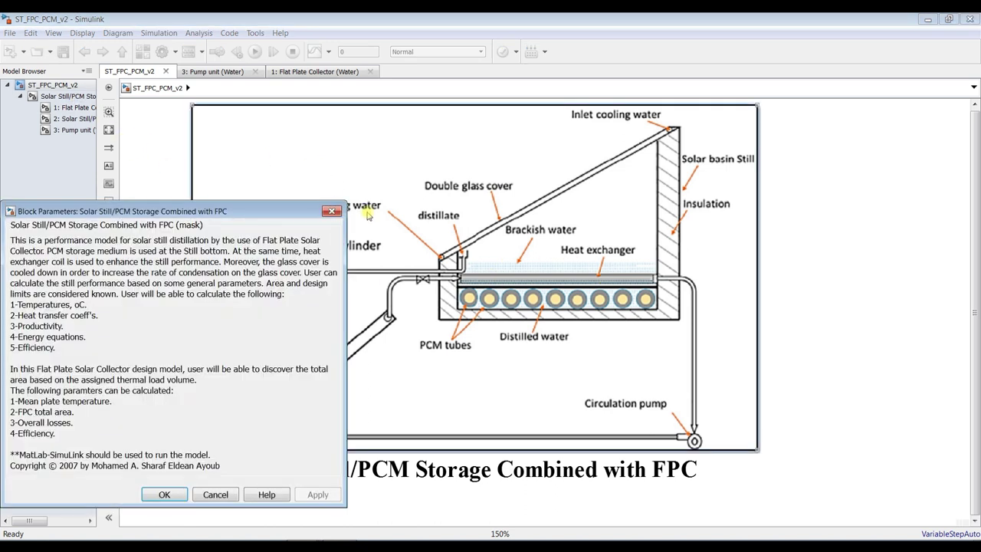
{"action": "left_click", "coordinate": [164, 495]}
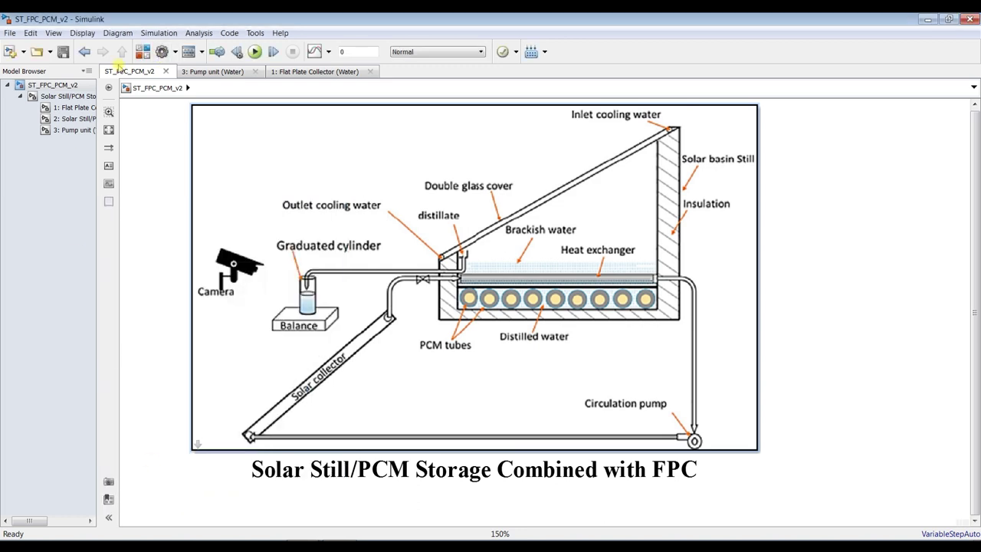
- Open the Solar Still/PCM Storage Combined with FPC subsystem and widen the model browser to show full block names
{"action": "left_click", "coordinate": [72, 97]}
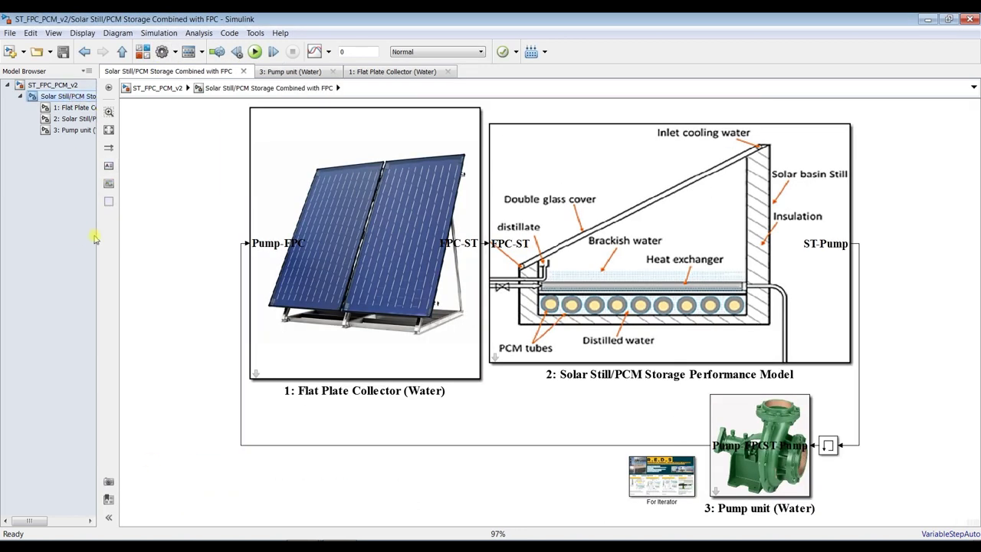
{"action": "left_click_drag", "start_coordinate": [97, 236], "coordinate": [182, 236]}
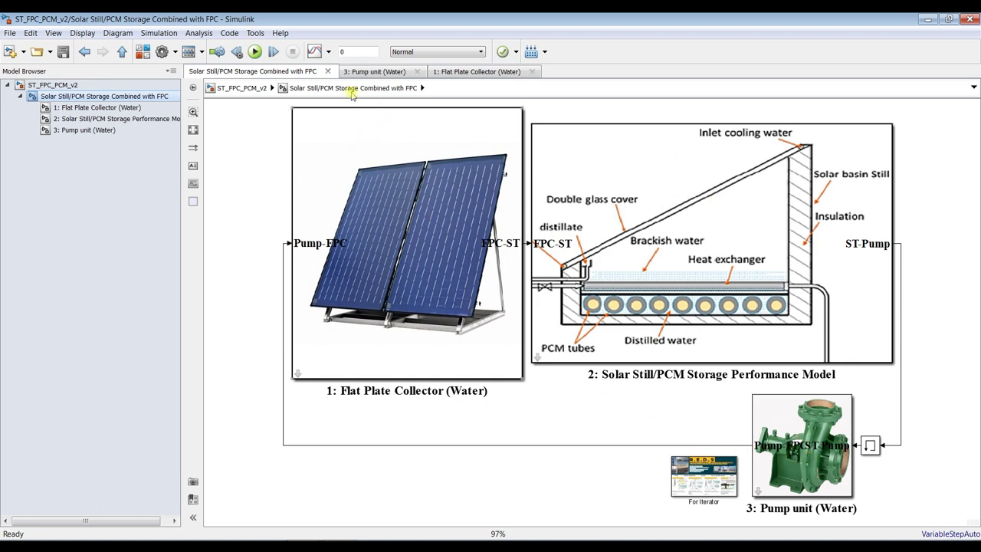
{"action": "left_click", "coordinate": [347, 49]}
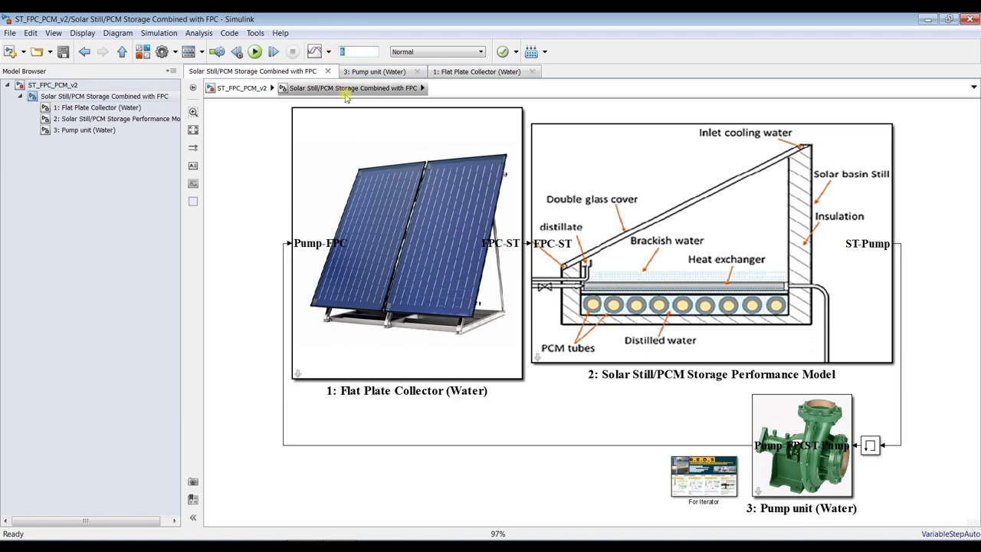
- Review the Flat Plate Collector (Water) block's operating conditions and set its outlet collector temperature to 100 °C
{"action": "left_click", "coordinate": [375, 144]}
{"action": "double_click", "coordinate": [376, 144]}
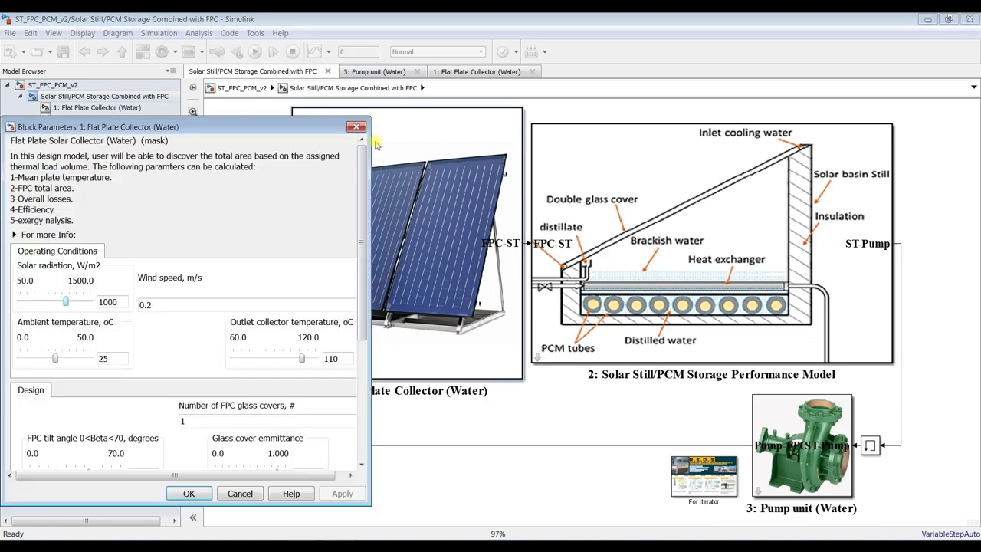
{"action": "left_click_drag", "start_coordinate": [246, 132], "coordinate": [624, 79]}
{"action": "double_click", "coordinate": [500, 249]}
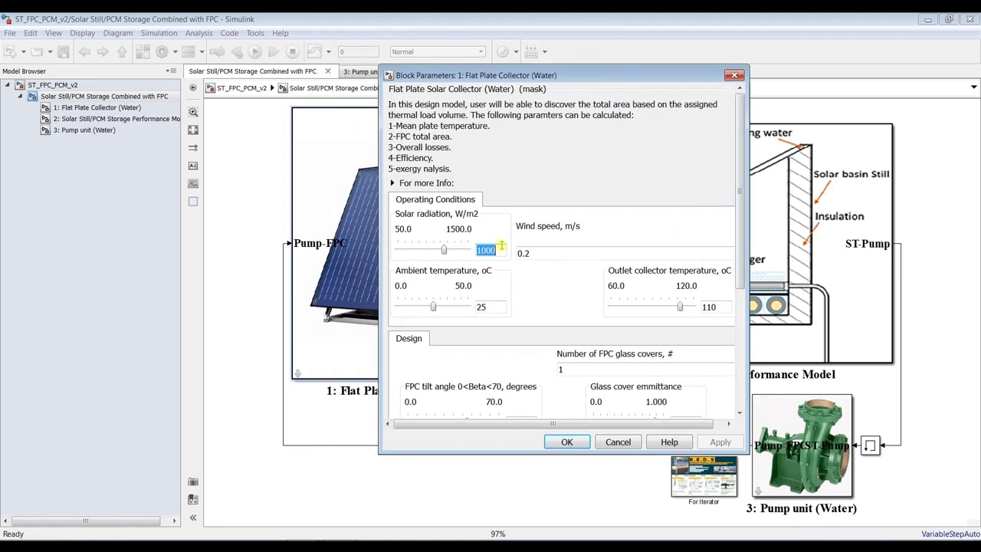
{"action": "double_click", "coordinate": [535, 254]}
{"action": "left_click_drag", "start_coordinate": [740, 257], "coordinate": [741, 310]}
{"action": "double_click", "coordinate": [483, 220]}
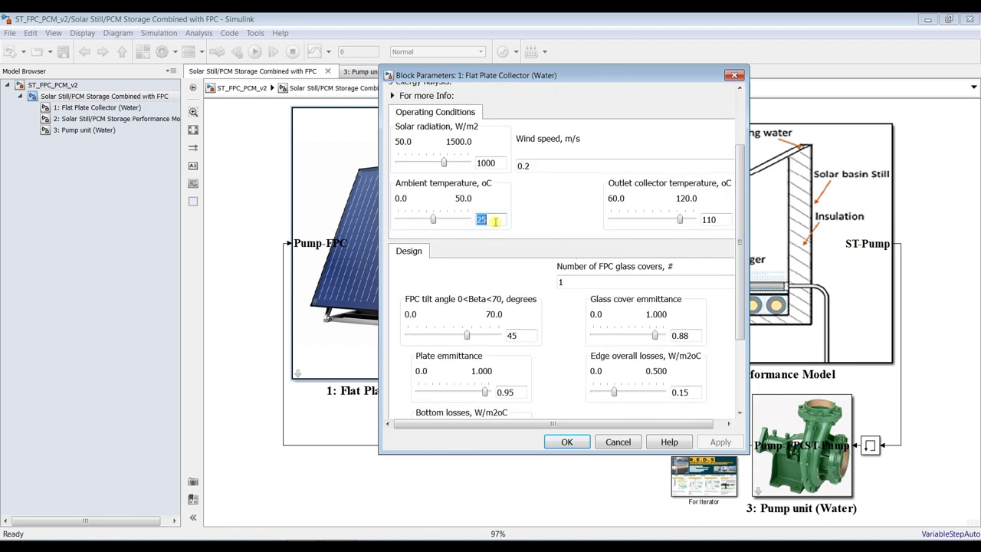
{"action": "double_click", "coordinate": [709, 220]}
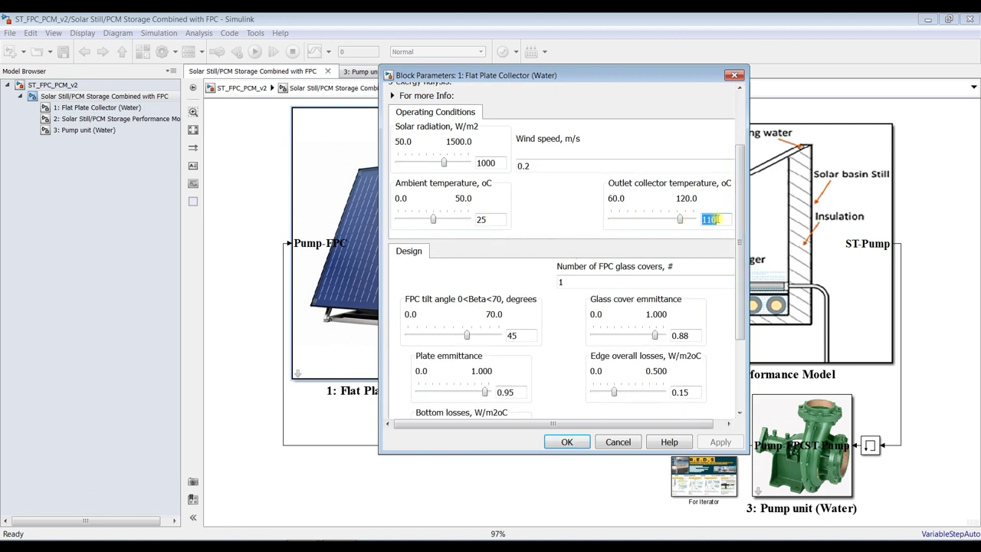
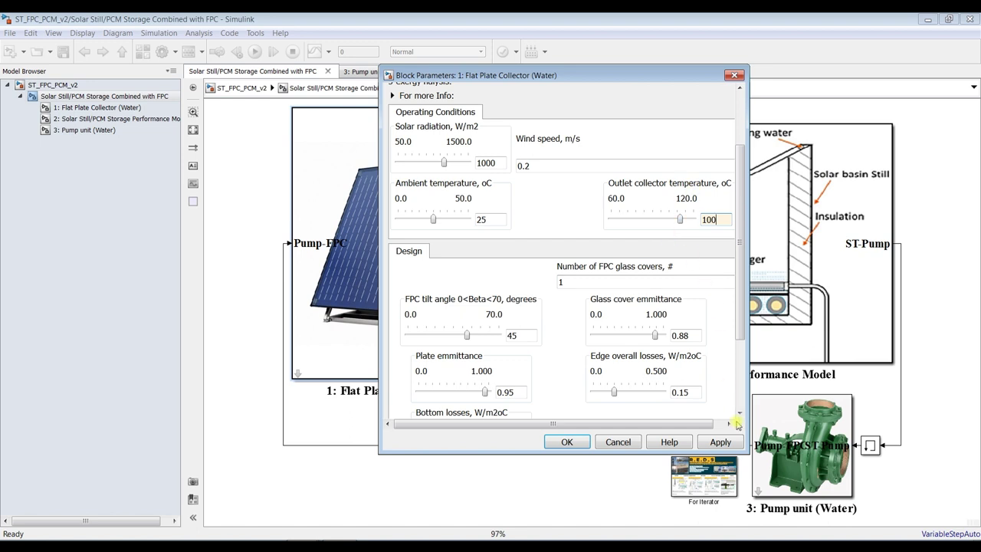
{"action": "left_click", "coordinate": [716, 444]}
- Examine the Flat Plate Collector's design parameters, from the number of glass covers to the plate material thermal conductivity
{"action": "left_click_drag", "start_coordinate": [736, 286], "coordinate": [742, 365]}
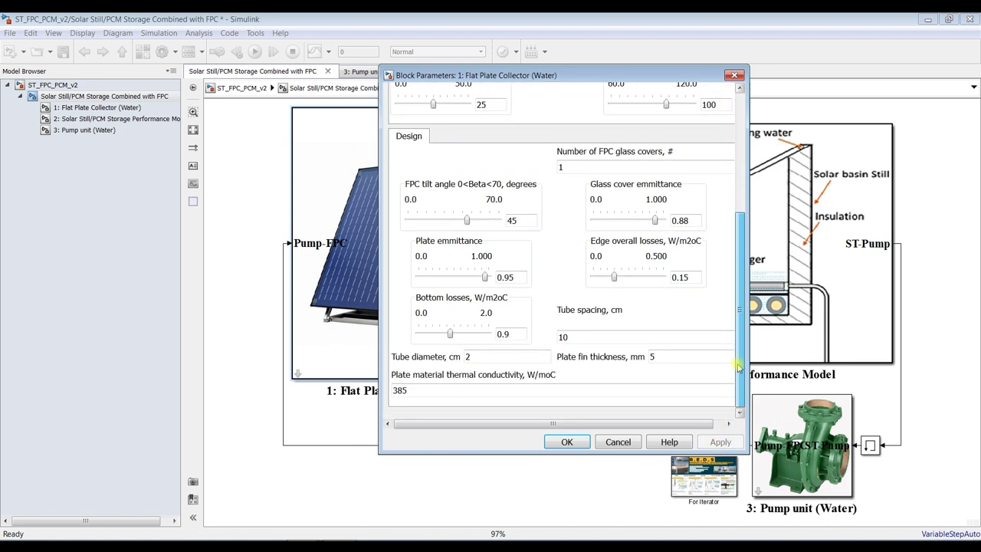
{"action": "double_click", "coordinate": [561, 168]}
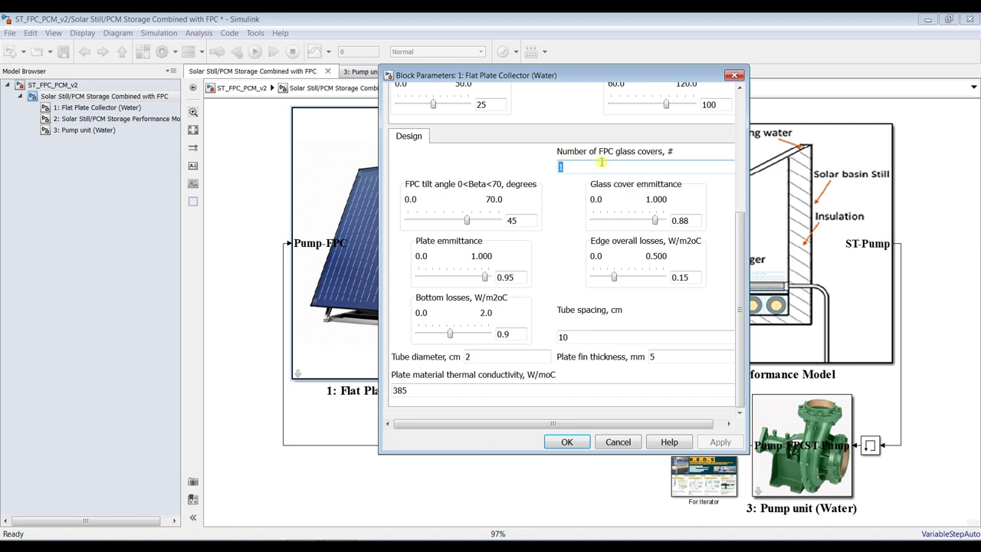
{"action": "double_click", "coordinate": [529, 220]}
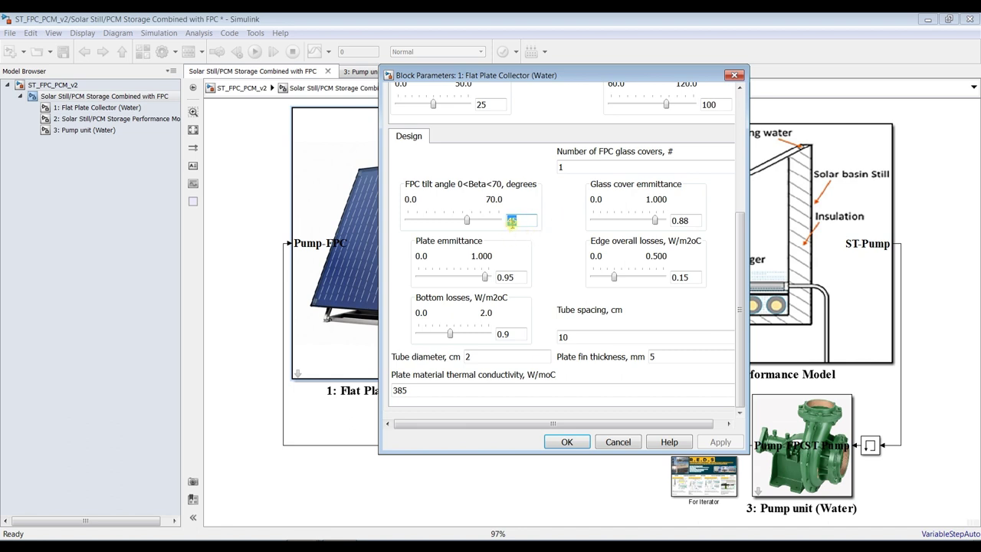
{"action": "double_click", "coordinate": [688, 221]}
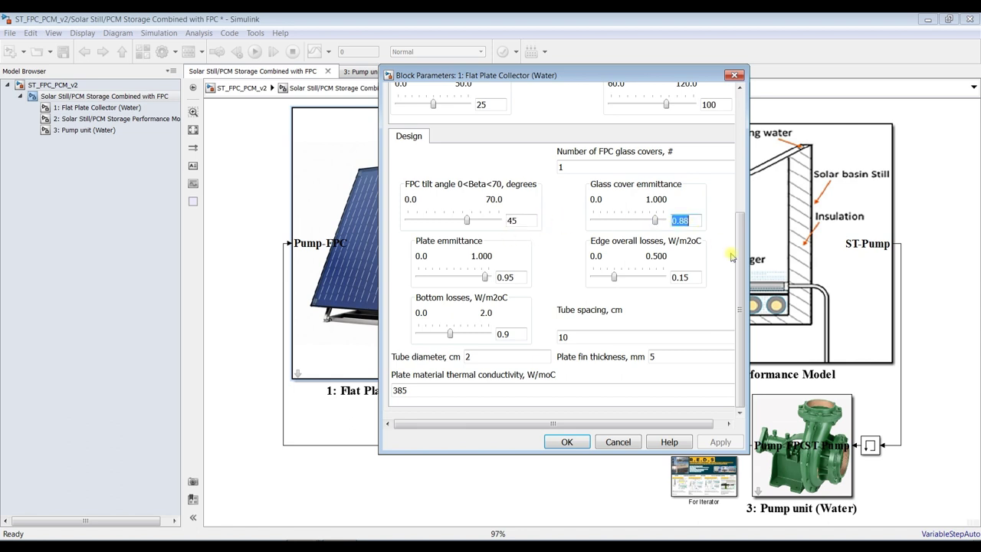
{"action": "double_click", "coordinate": [518, 278]}
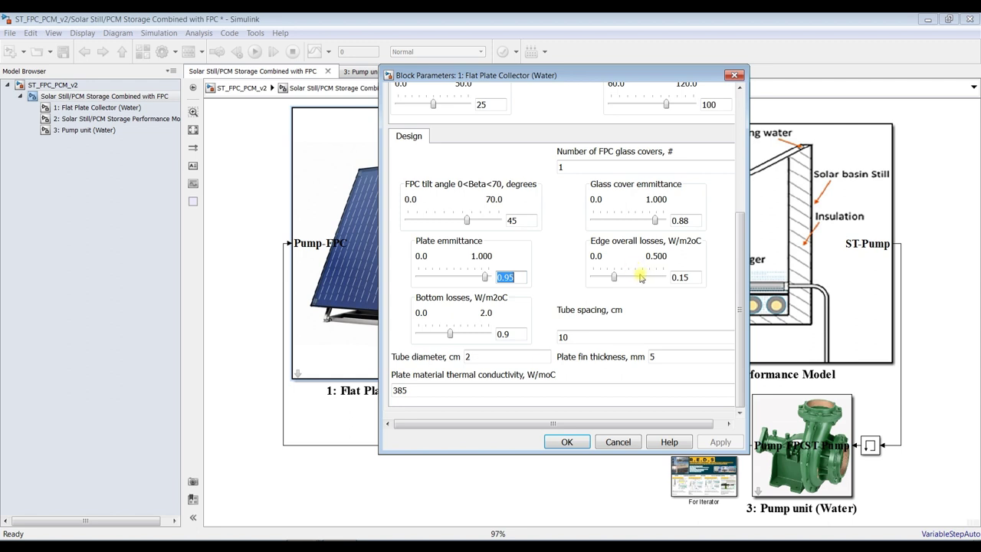
{"action": "double_click", "coordinate": [698, 276]}
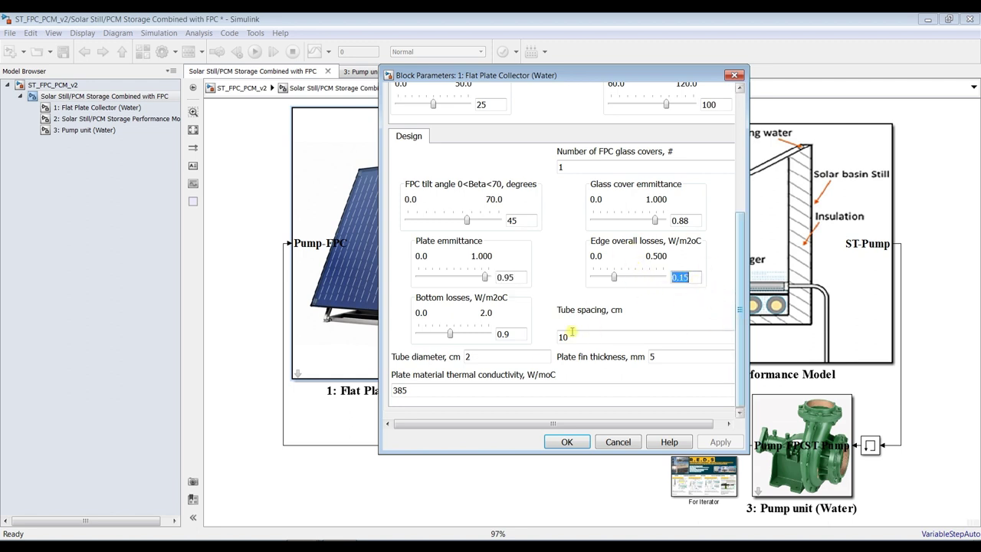
{"action": "double_click", "coordinate": [521, 336]}
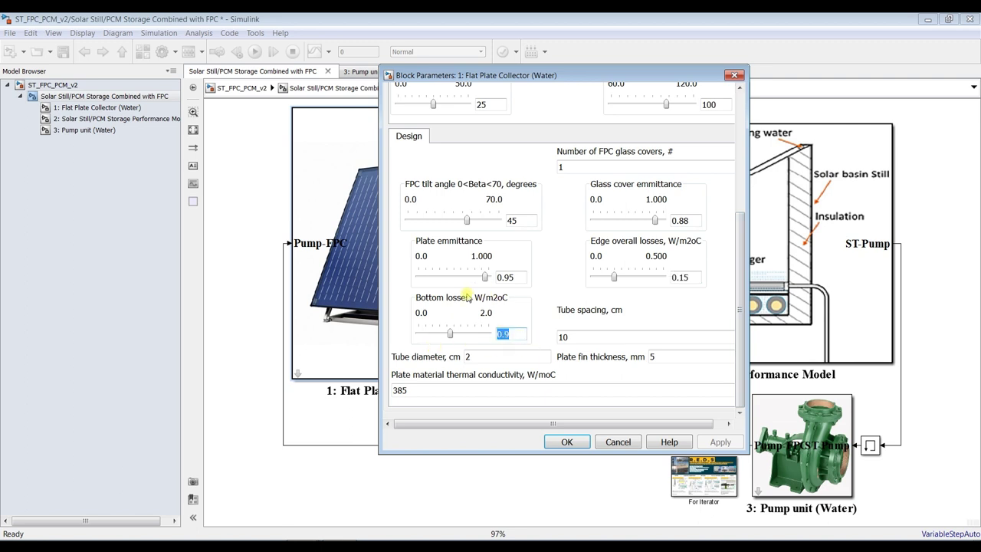
{"action": "double_click", "coordinate": [585, 338]}
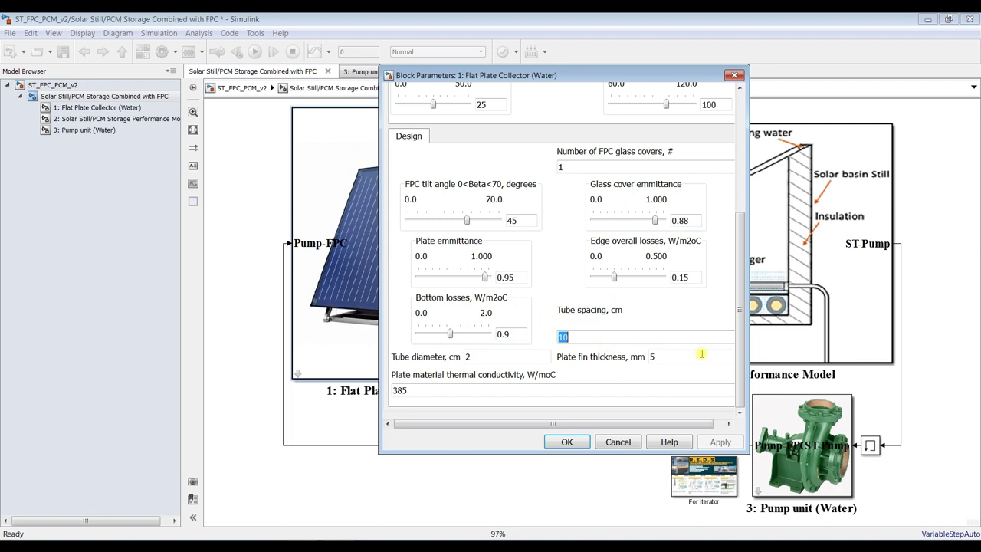
{"action": "double_click", "coordinate": [475, 357]}
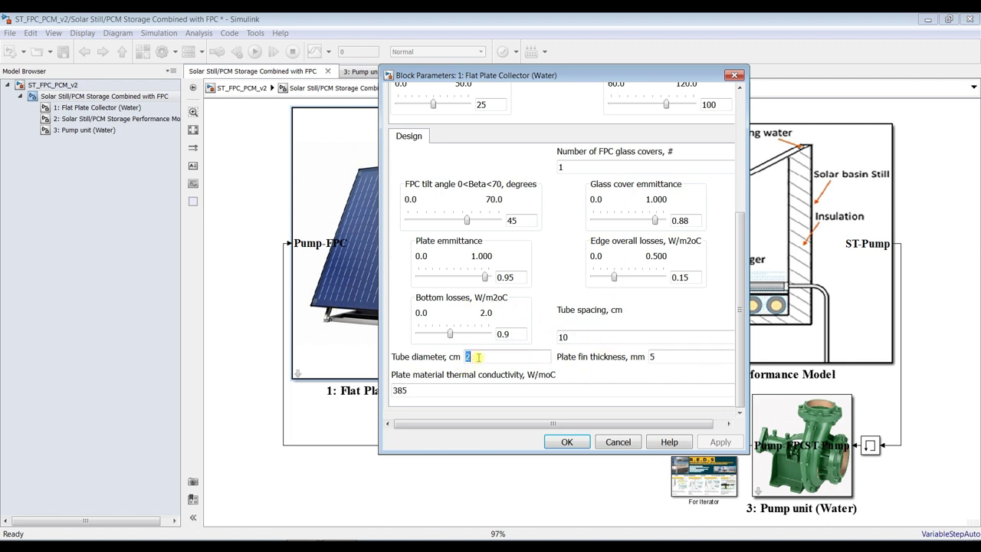
{"action": "double_click", "coordinate": [685, 357]}
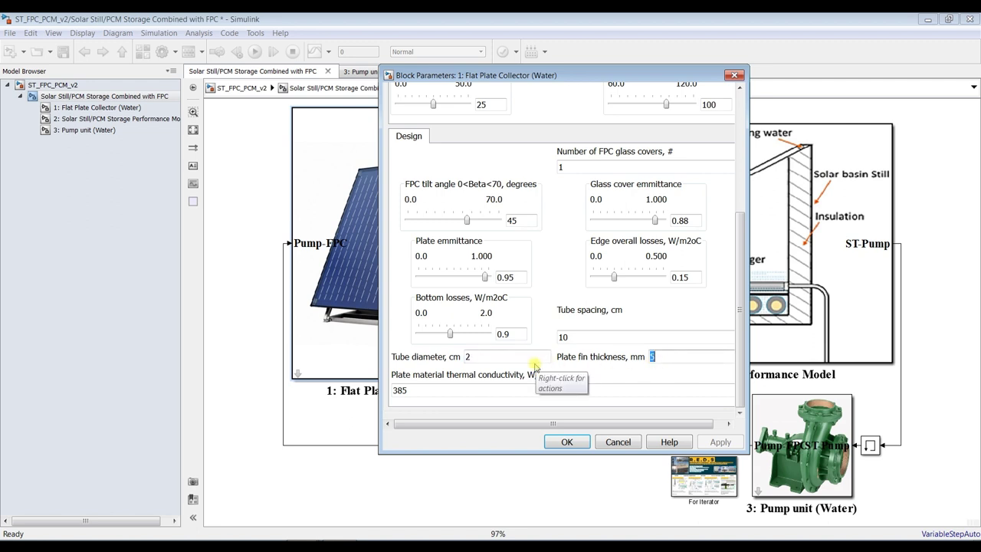
{"action": "double_click", "coordinate": [407, 391]}
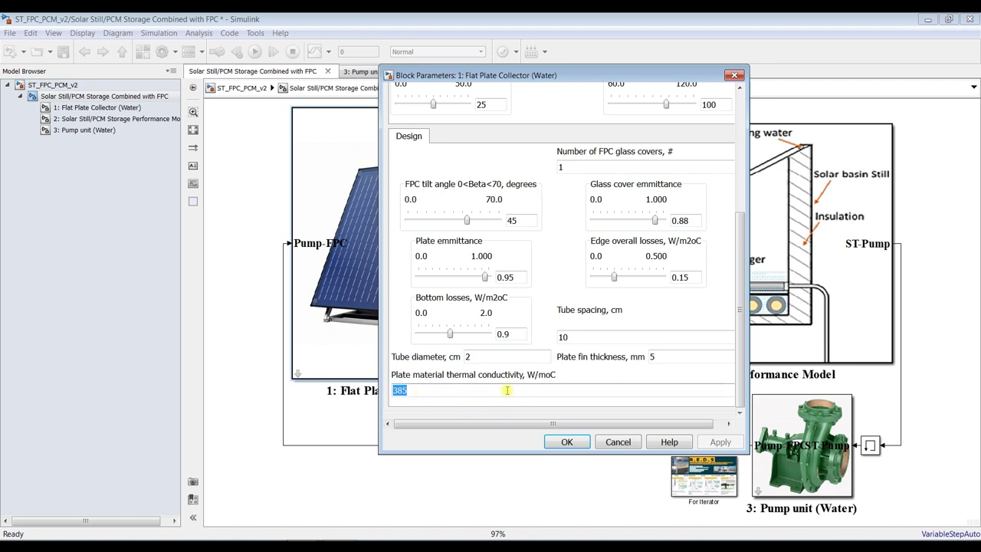
- Accept the Flat Plate Collector parameters and open the parameters of the Solar Still/PCM Storage Performance Model block
{"action": "left_click", "coordinate": [567, 441]}
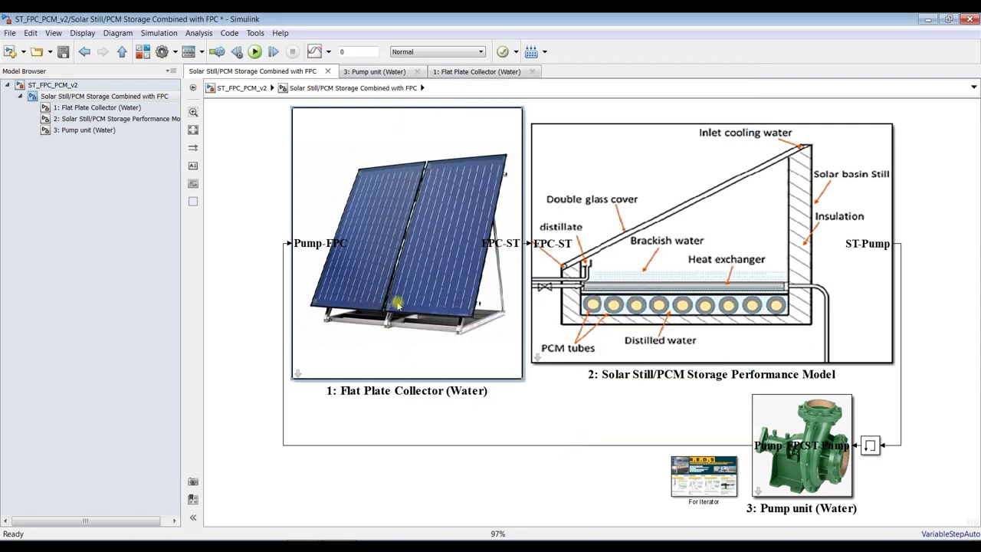
{"action": "double_click", "coordinate": [628, 151]}
{"action": "left_click_drag", "start_coordinate": [445, 133], "coordinate": [364, 54]}
{"action": "left_click", "coordinate": [146, 199]}
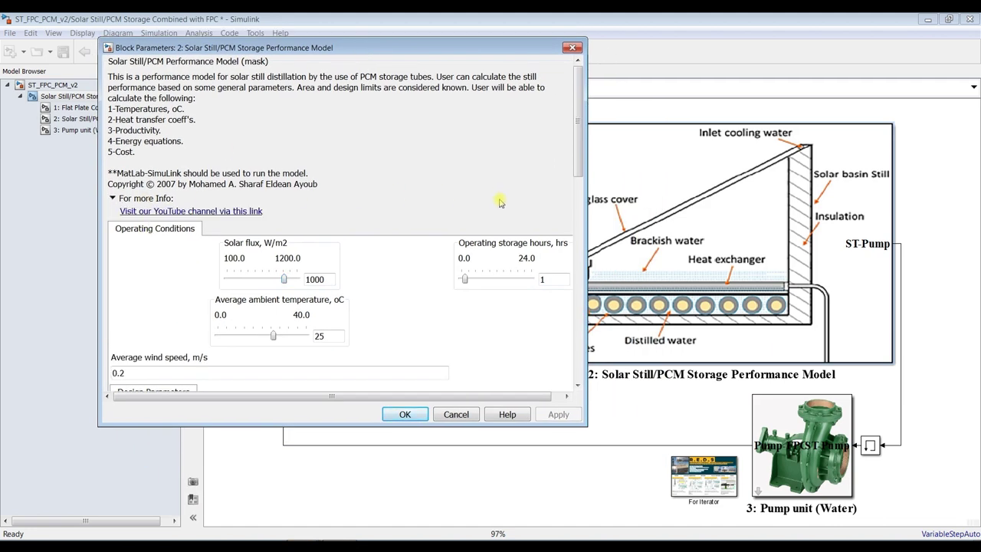
- Review the solar still's operating conditions: solar flux, operating storage hours, average ambient temperature and average wind speed
{"action": "left_click_drag", "start_coordinate": [579, 163], "coordinate": [578, 195]}
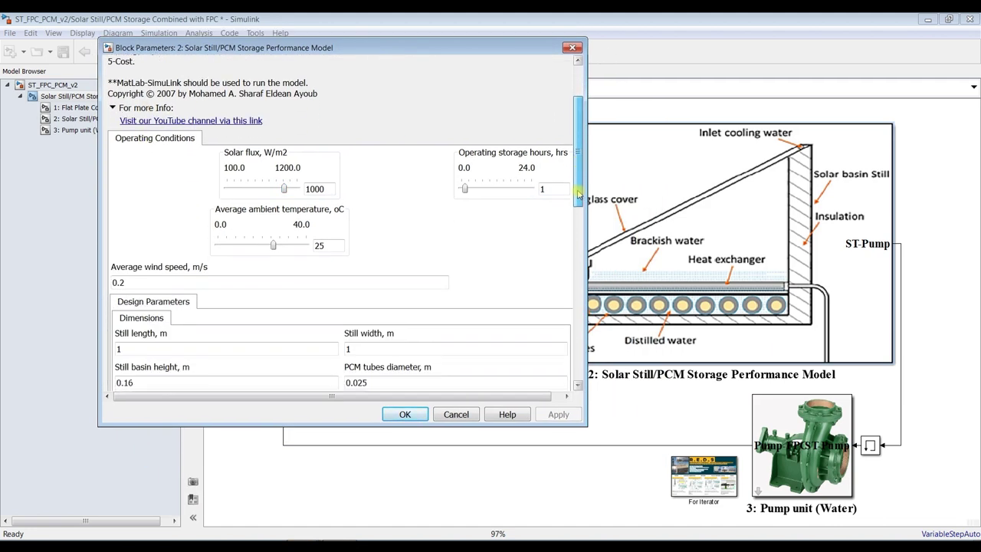
{"action": "double_click", "coordinate": [328, 187]}
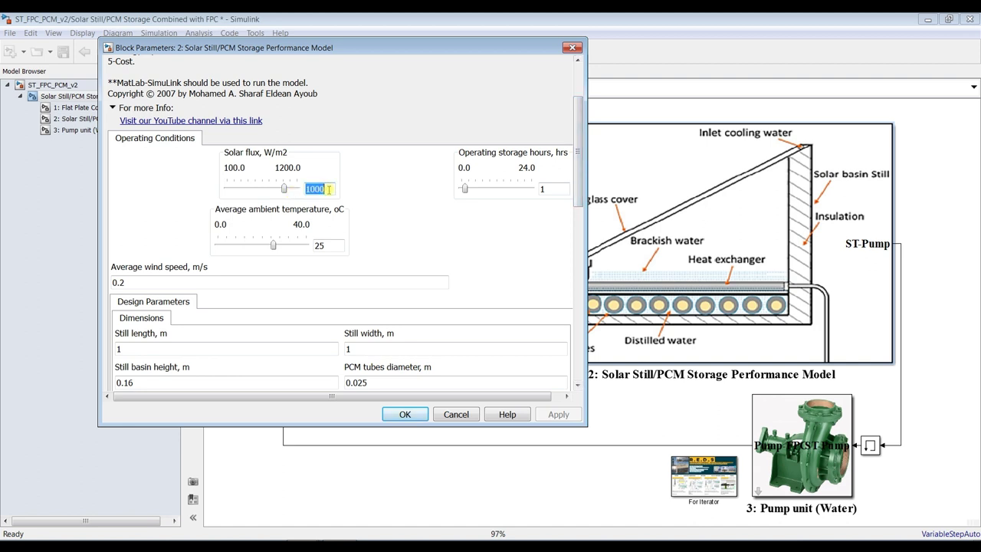
{"action": "double_click", "coordinate": [545, 189]}
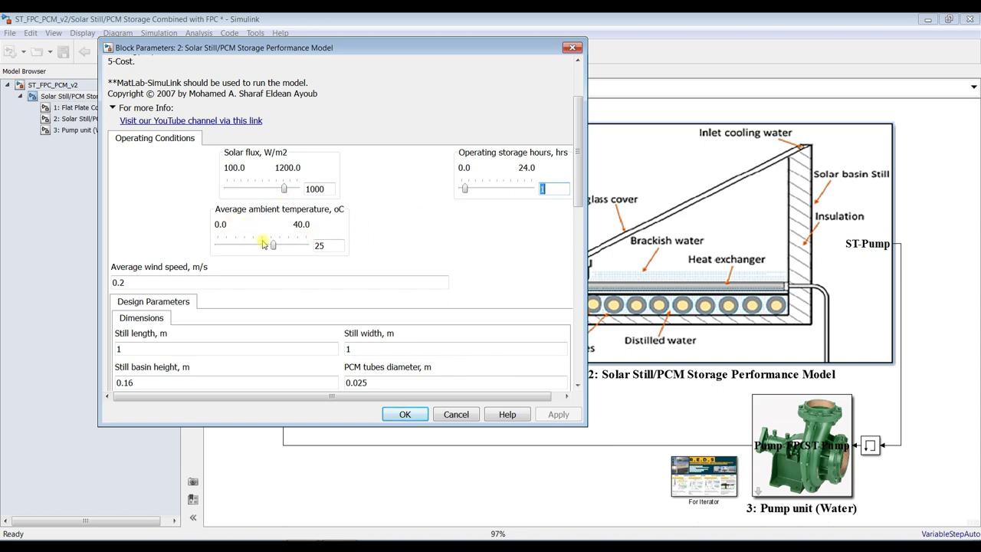
{"action": "double_click", "coordinate": [320, 246]}
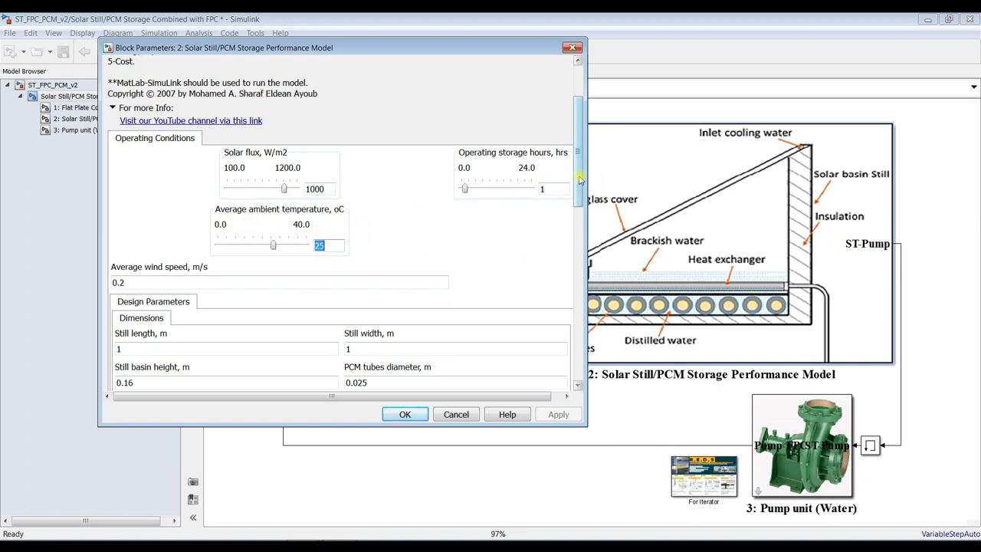
{"action": "scroll", "coordinate": [581, 178], "scroll_direction": "down", "scroll_amount": 4}
{"action": "double_click", "coordinate": [176, 142]}
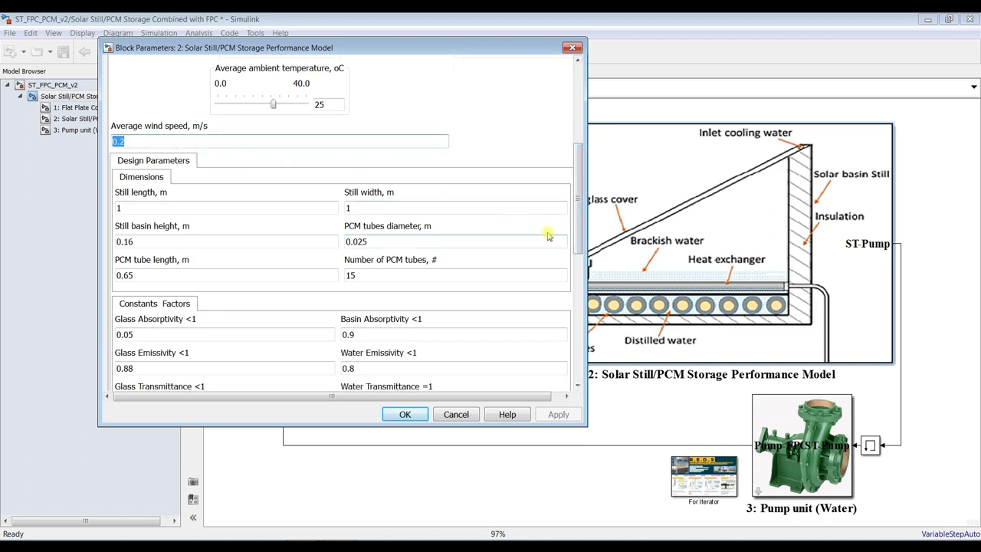
- Review the solar still's dimensions, from still length, width and basin height to PCM tube diameter, length and number
{"action": "left_click_drag", "start_coordinate": [573, 230], "coordinate": [573, 240]}
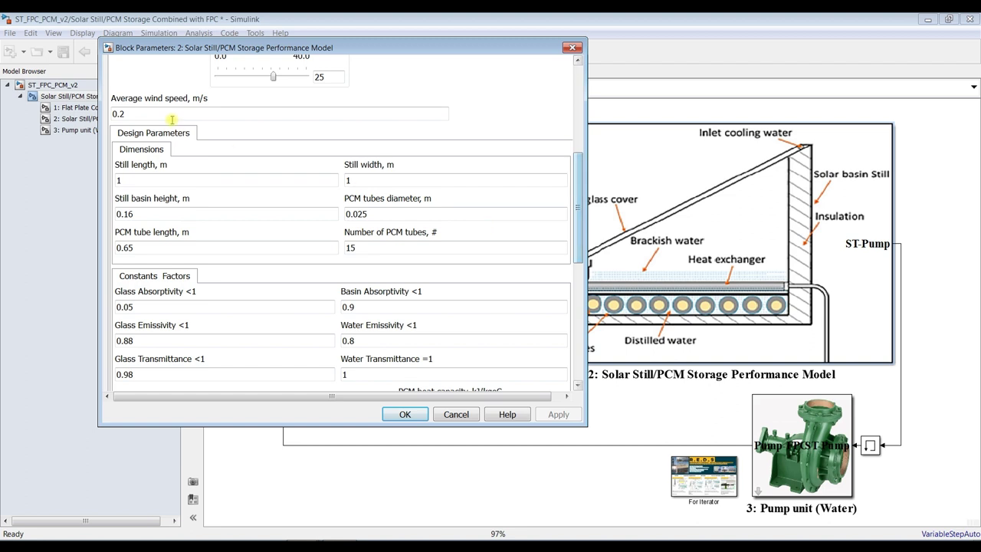
{"action": "double_click", "coordinate": [143, 181]}
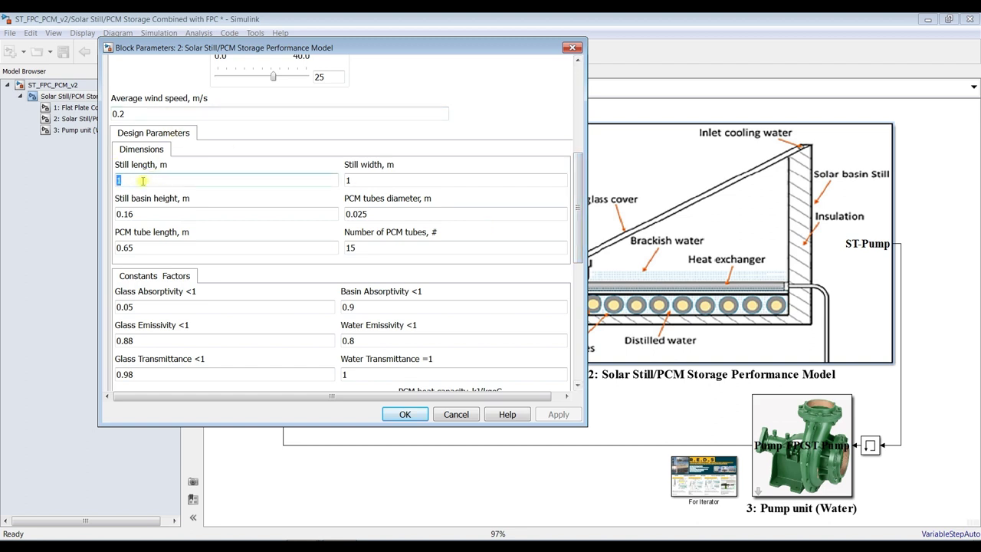
{"action": "double_click", "coordinate": [361, 180]}
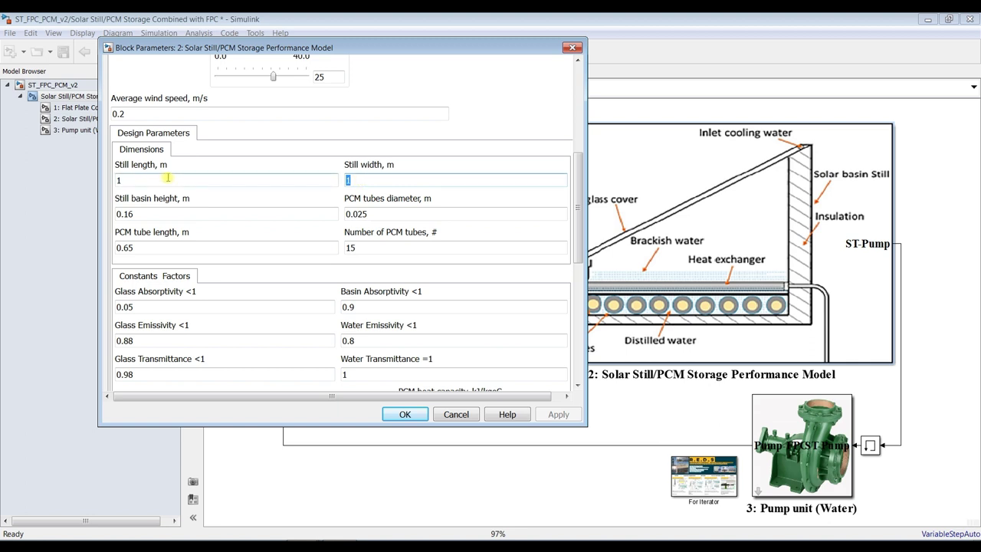
{"action": "double_click", "coordinate": [162, 215]}
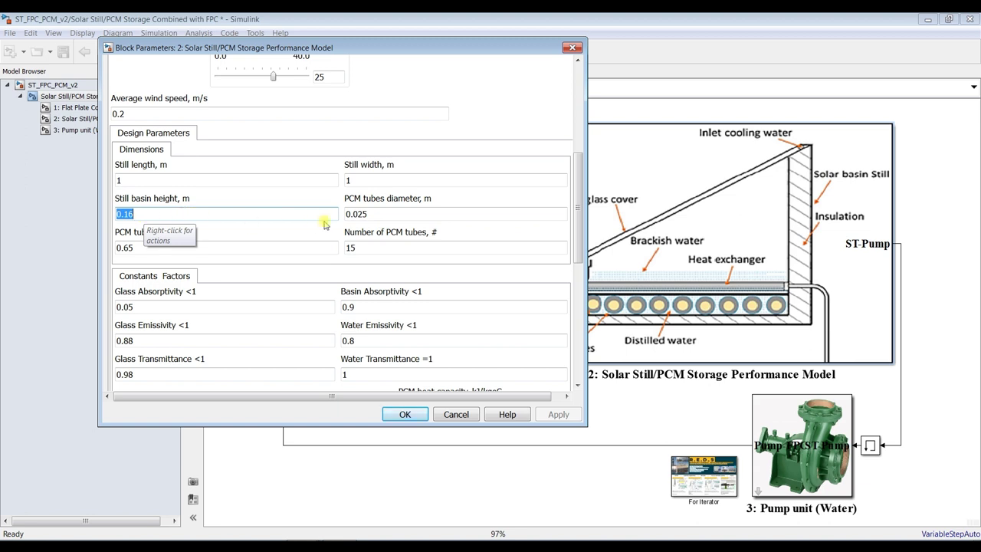
{"action": "double_click", "coordinate": [392, 217]}
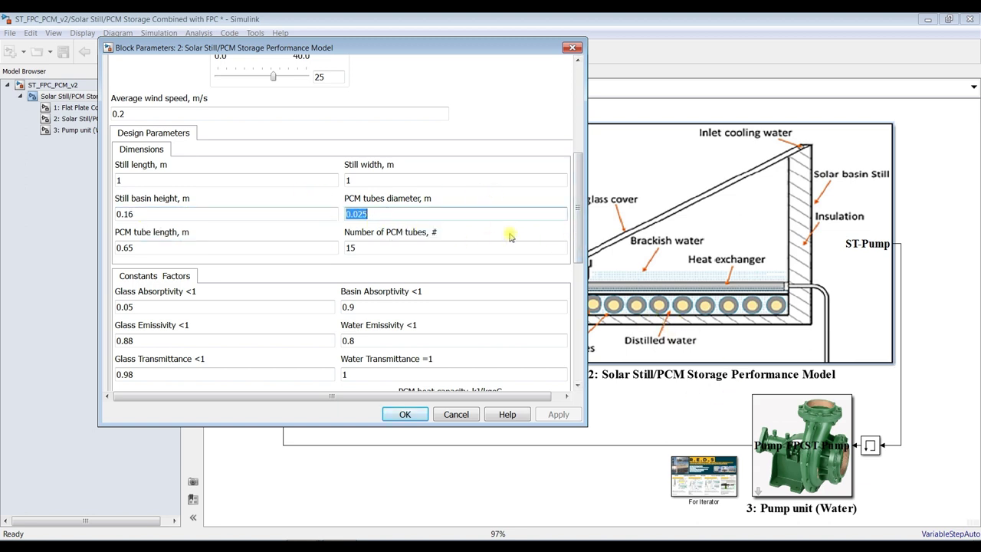
{"action": "left_click_drag", "start_coordinate": [579, 251], "coordinate": [579, 266]}
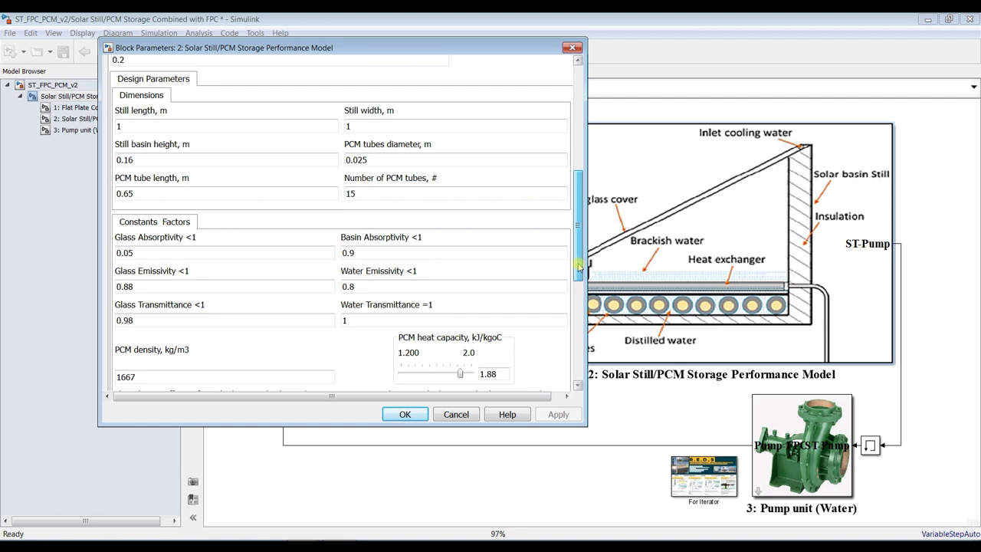
{"action": "double_click", "coordinate": [160, 197]}
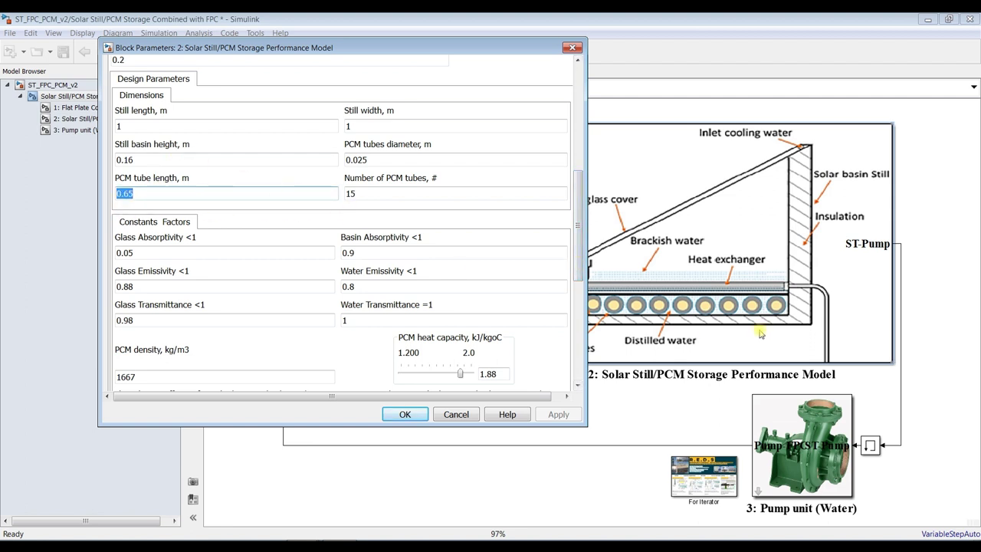
{"action": "double_click", "coordinate": [372, 195]}
- Review the solar still's constant factors, from glass absorptivity to PCM heat capacity and PCM density
{"action": "left_click_drag", "start_coordinate": [583, 245], "coordinate": [582, 254]}
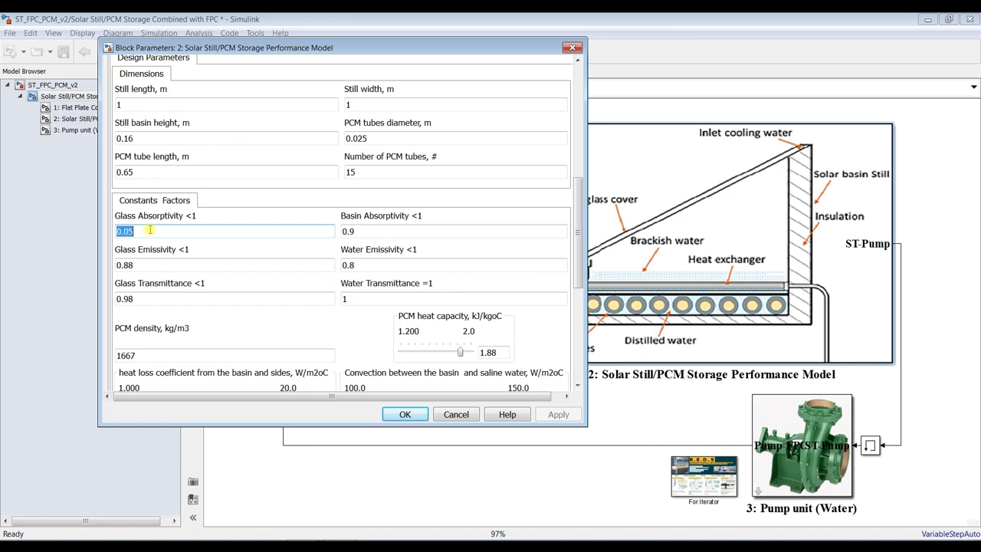
{"action": "left_click_drag", "start_coordinate": [578, 253], "coordinate": [578, 314]}
{"action": "double_click", "coordinate": [488, 169]}
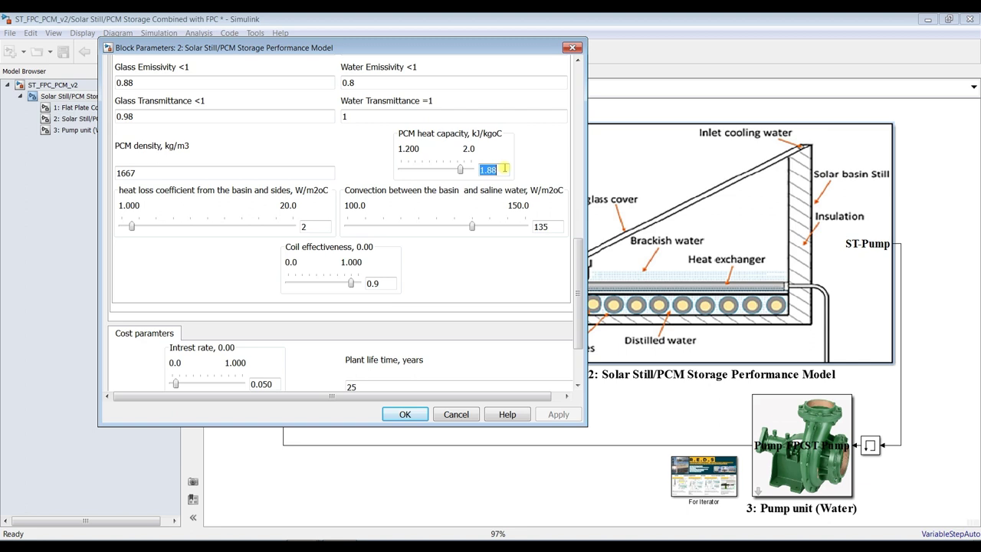
{"action": "double_click", "coordinate": [160, 173]}
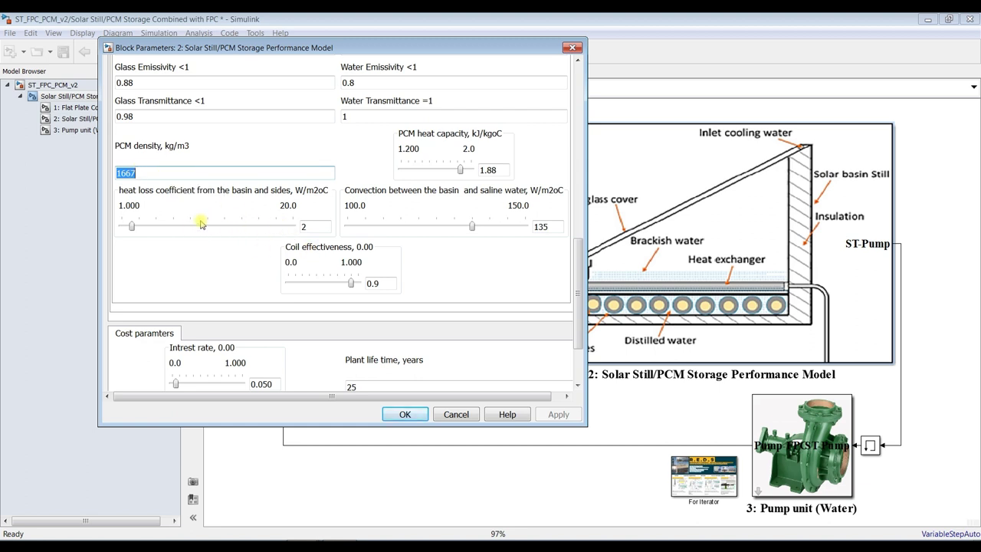
- Review the heat loss coefficient from the basin and sides, the basin-to-saline-water convection and the coil effectiveness
{"action": "double_click", "coordinate": [305, 227]}
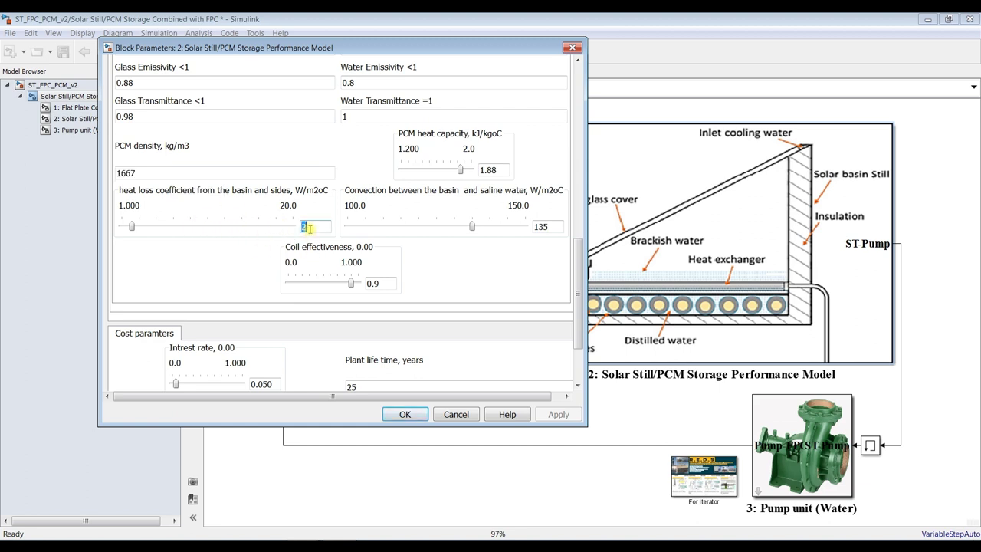
{"action": "double_click", "coordinate": [549, 227]}
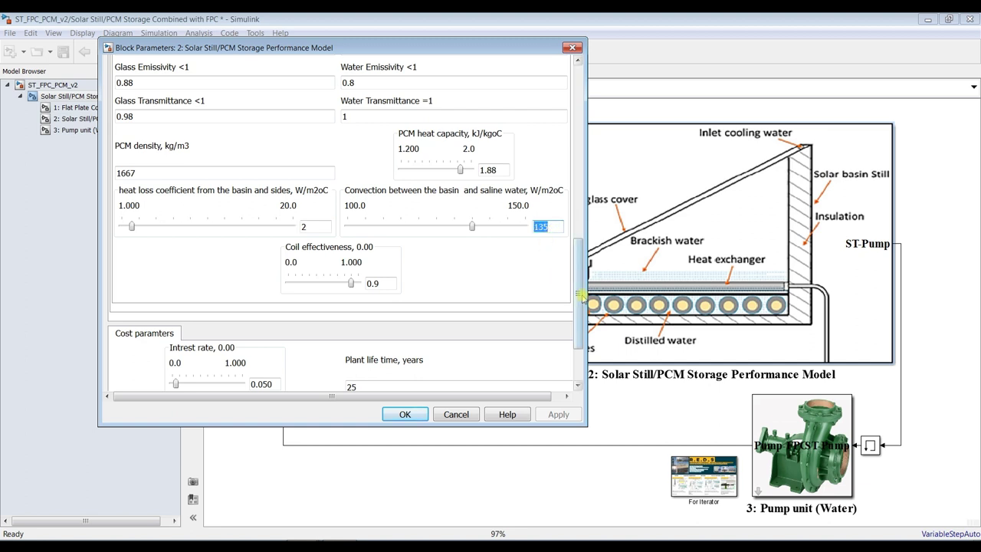
{"action": "scroll", "coordinate": [578, 272], "scroll_direction": "down", "scroll_amount": 2}
{"action": "double_click", "coordinate": [541, 172]}
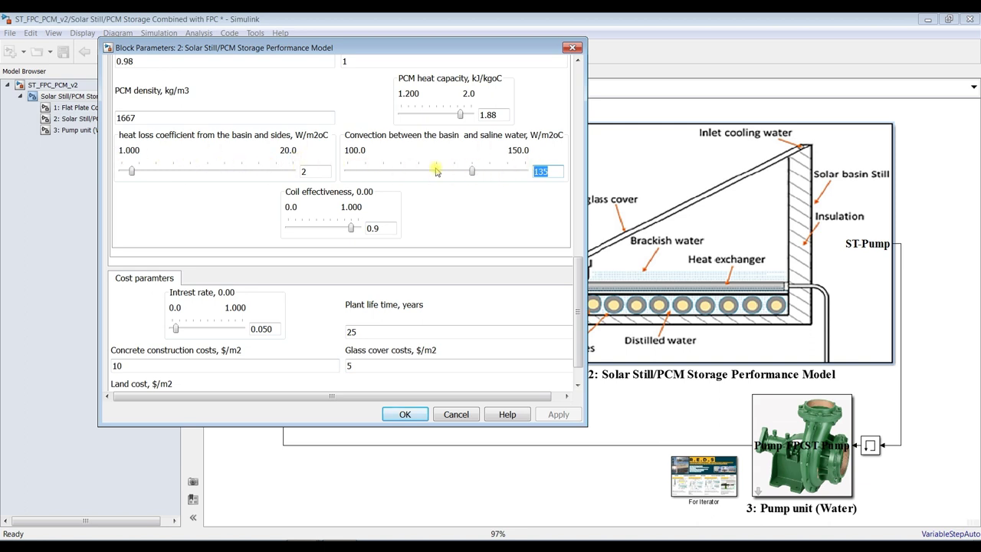
{"action": "double_click", "coordinate": [387, 229]}
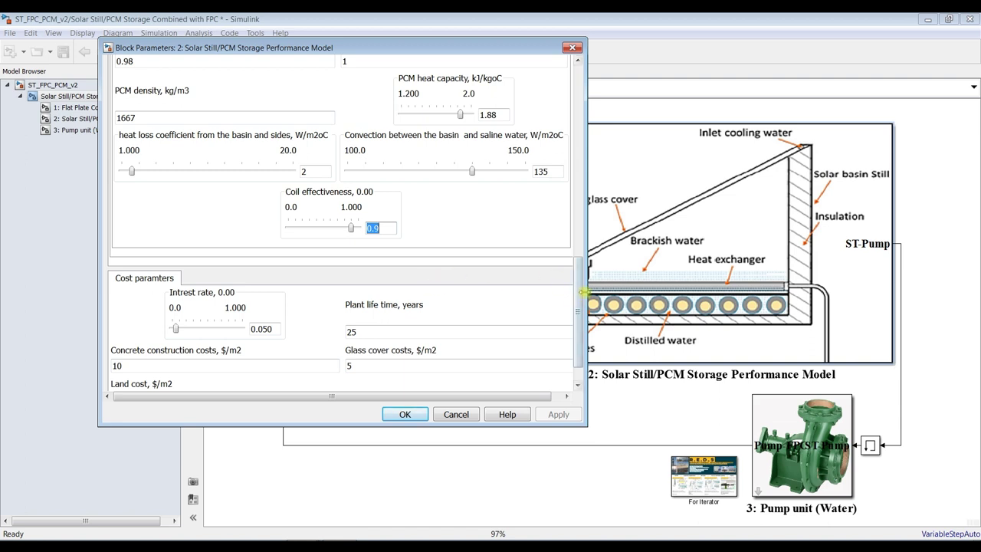
{"action": "left_click_drag", "start_coordinate": [581, 297], "coordinate": [580, 310]}
{"action": "double_click", "coordinate": [383, 193]}
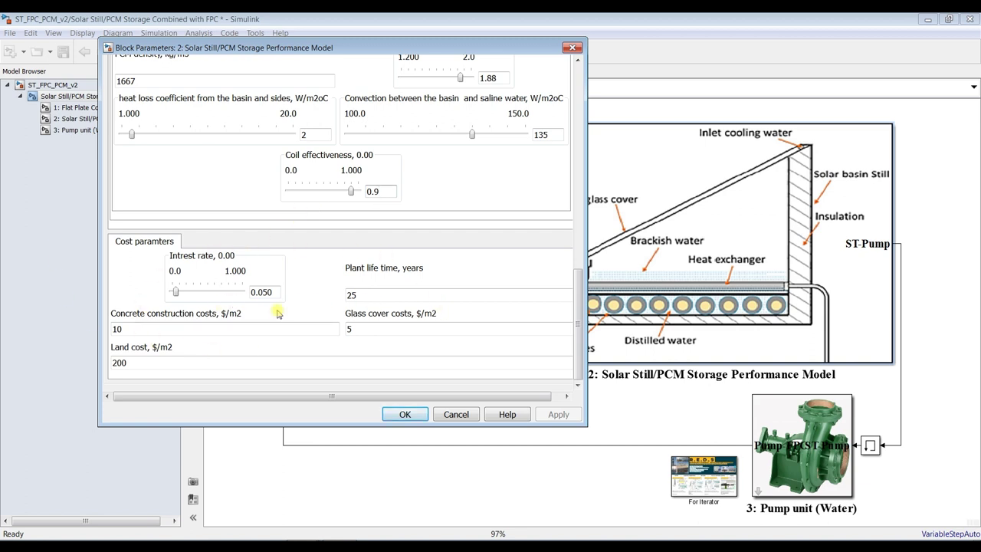
- Review the solar still's cost parameters, including plant life time, concrete construction costs and land cost, and accept the block parameters
{"action": "left_click_drag", "start_coordinate": [576, 329], "coordinate": [579, 338]}
{"action": "double_click", "coordinate": [386, 293]}
{"action": "double_click", "coordinate": [272, 326]}
{"action": "double_click", "coordinate": [197, 359]}
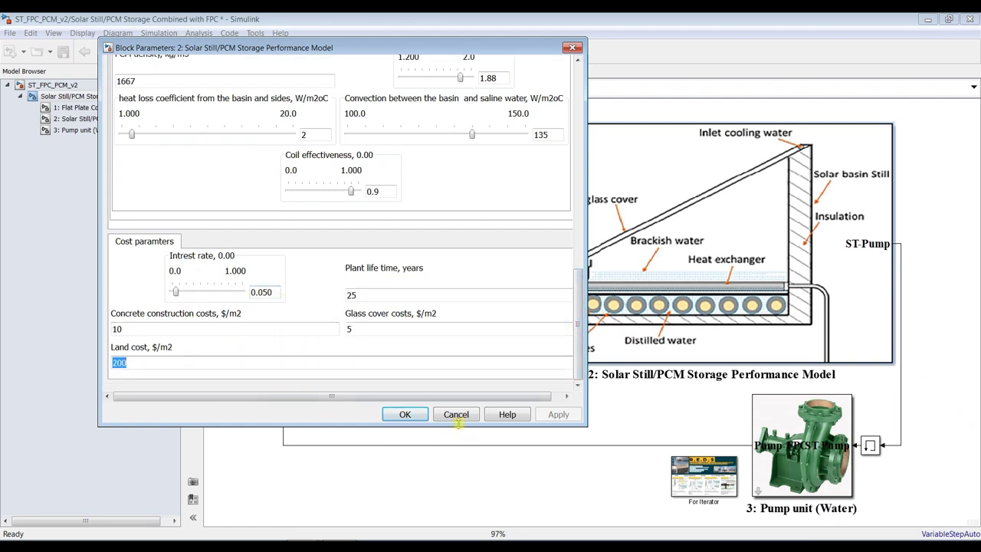
{"action": "left_click", "coordinate": [399, 416]}
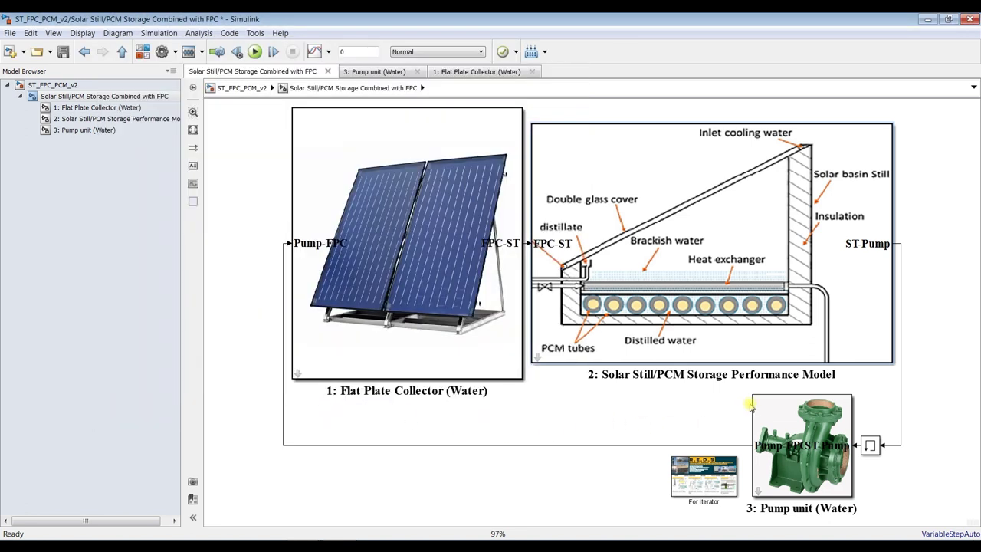
- Review the pump unit efficiency of the Pump unit (Water) block and accept its parameters
{"action": "double_click", "coordinate": [782, 421]}
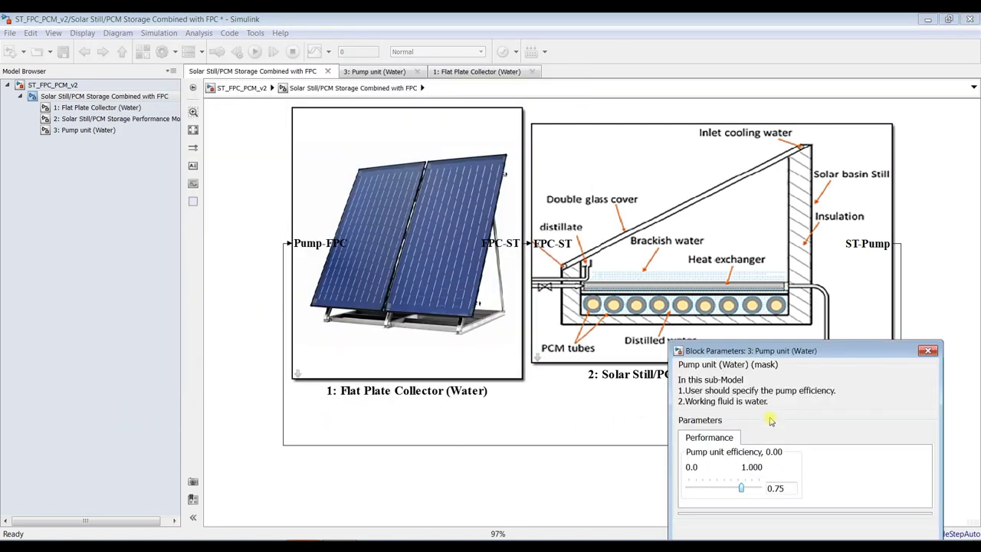
{"action": "left_click_drag", "start_coordinate": [810, 355], "coordinate": [645, 200]}
{"action": "double_click", "coordinate": [629, 334]}
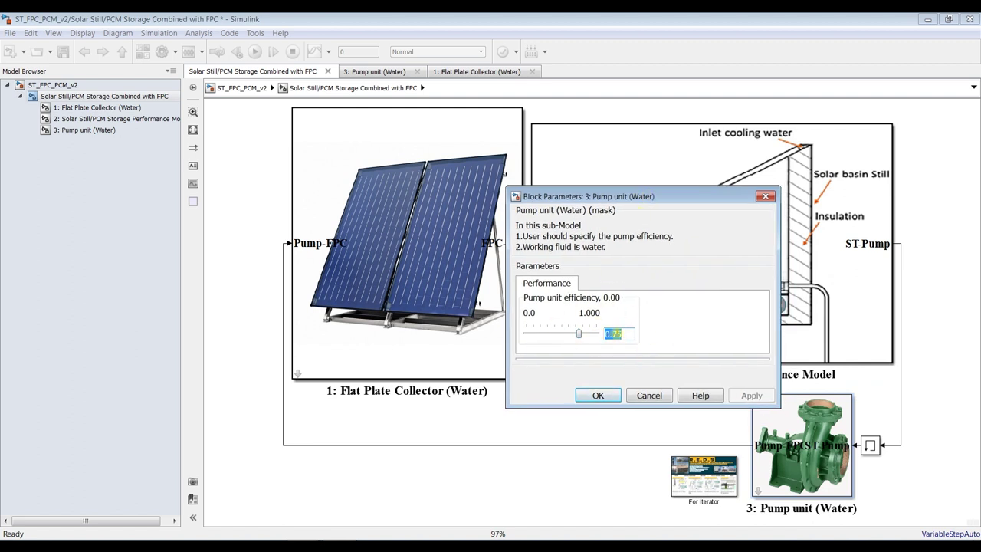
{"action": "left_click", "coordinate": [599, 397]}
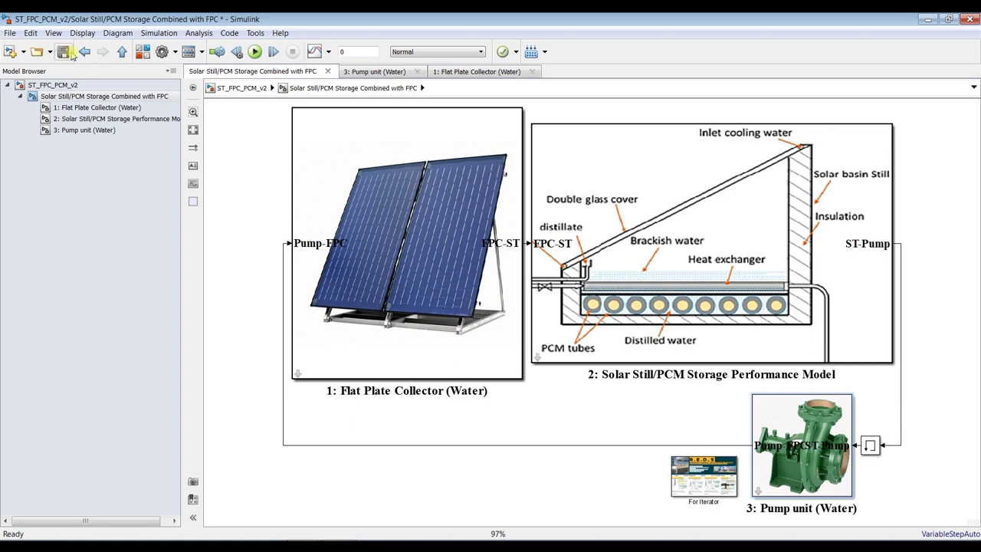
- Save and simulate the model, and examine the calculated outputs inside the Flat Plate Collector (Water) subsystem
{"action": "left_click", "coordinate": [254, 51]}
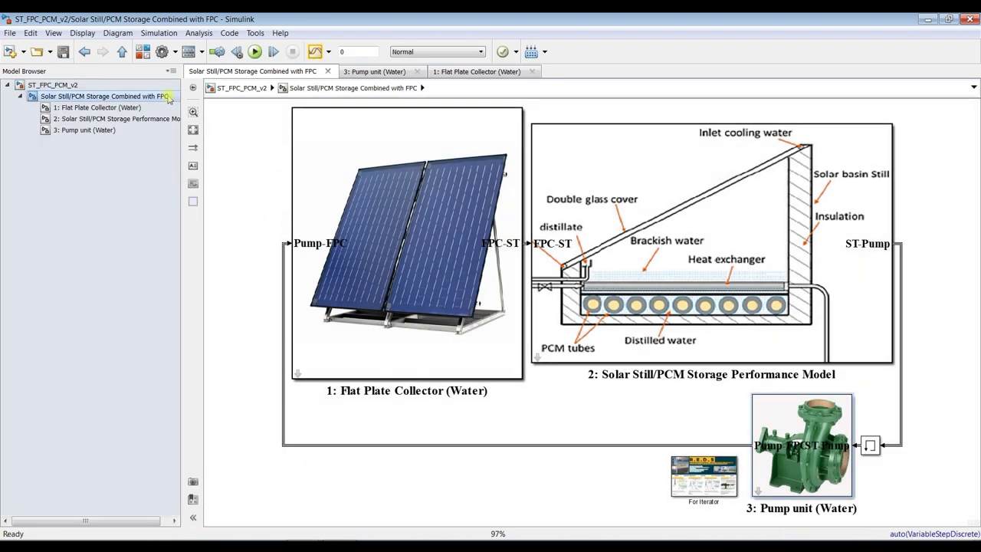
{"action": "left_click", "coordinate": [70, 109]}
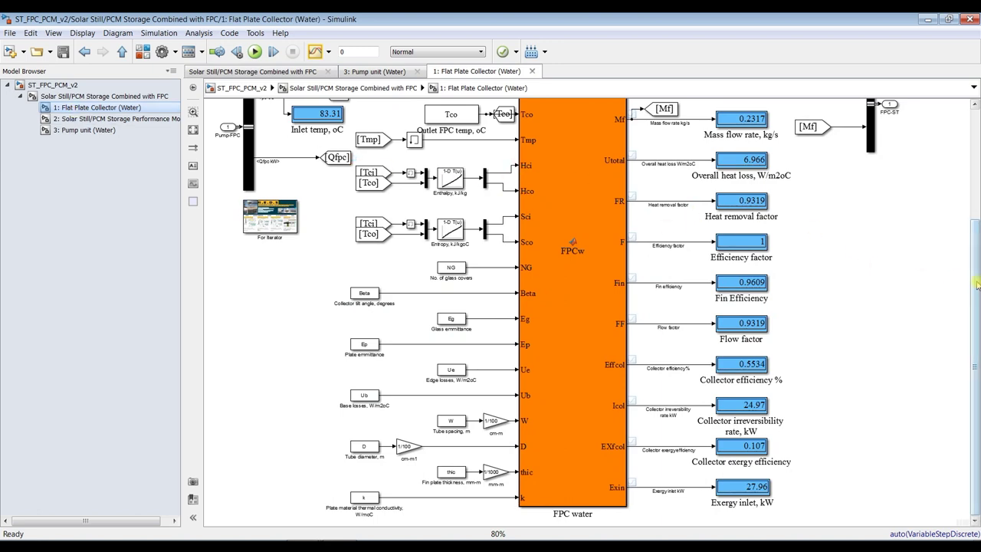
{"action": "scroll", "coordinate": [576, 206], "scroll_direction": "up", "scroll_amount": 3}
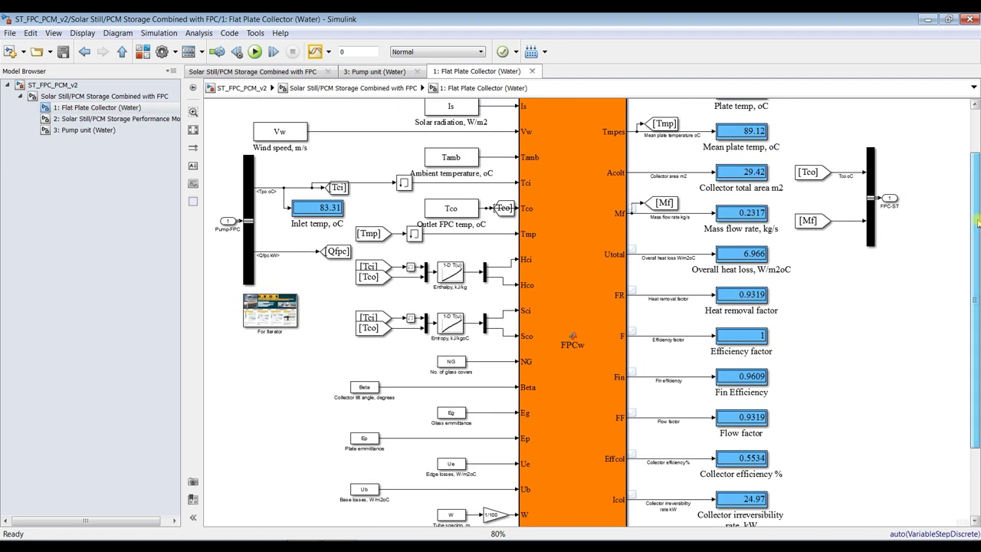
{"action": "scroll", "coordinate": [577, 205], "scroll_direction": "down", "scroll_amount": 2}
{"action": "scroll", "coordinate": [322, 230], "scroll_direction": "up", "scroll_amount": 5}
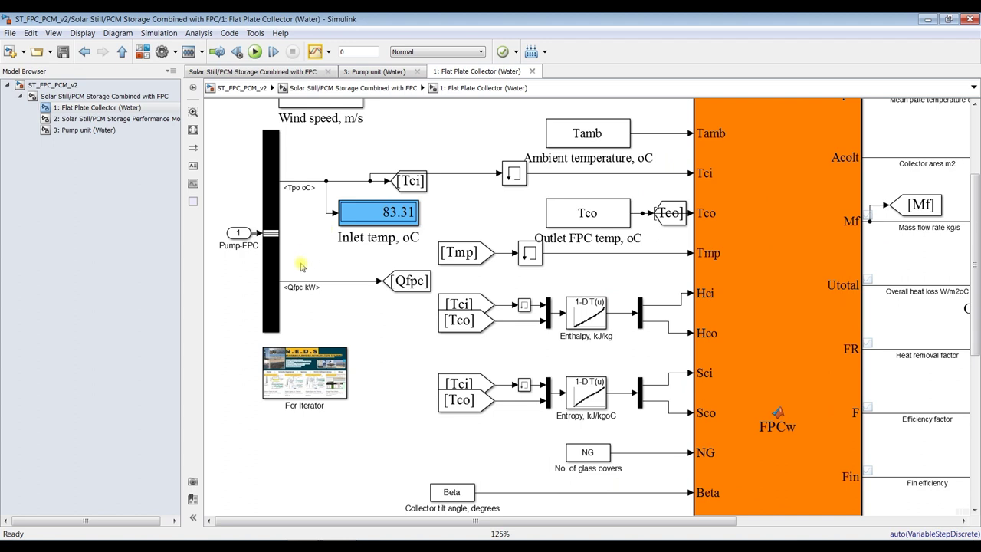
- Trace the inlet temperature signal from the Pump-FPC port to the Tci tag, and return to the parent subsystem
{"action": "left_click", "coordinate": [535, 198]}
{"action": "scroll", "coordinate": [550, 248], "scroll_direction": "down", "scroll_amount": 2}
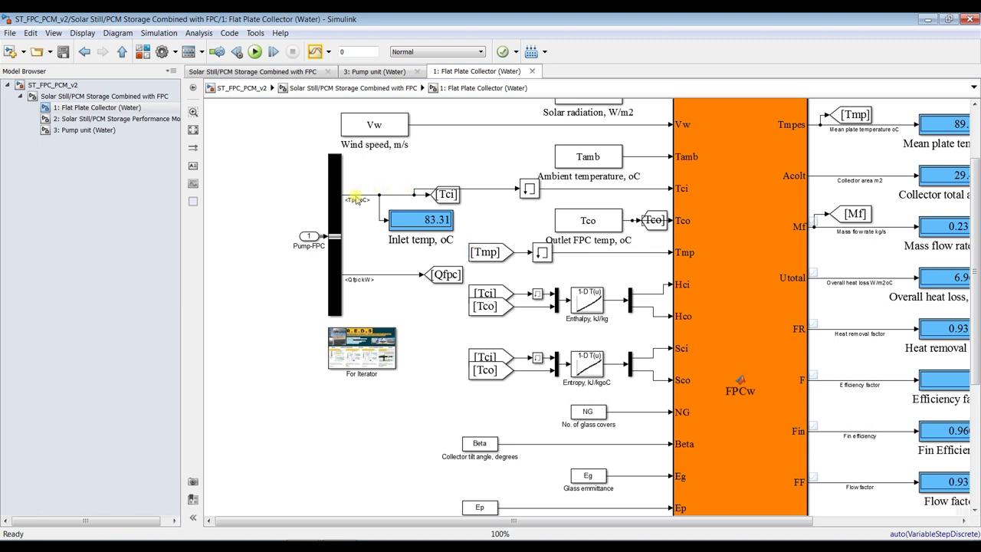
{"action": "left_click", "coordinate": [390, 195]}
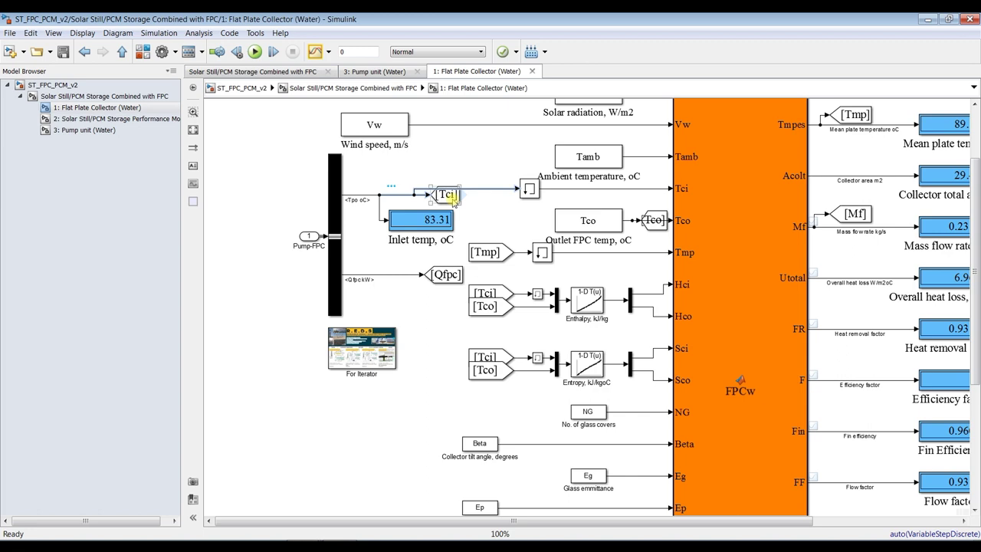
{"action": "scroll", "coordinate": [452, 199], "scroll_direction": "up", "scroll_amount": 1}
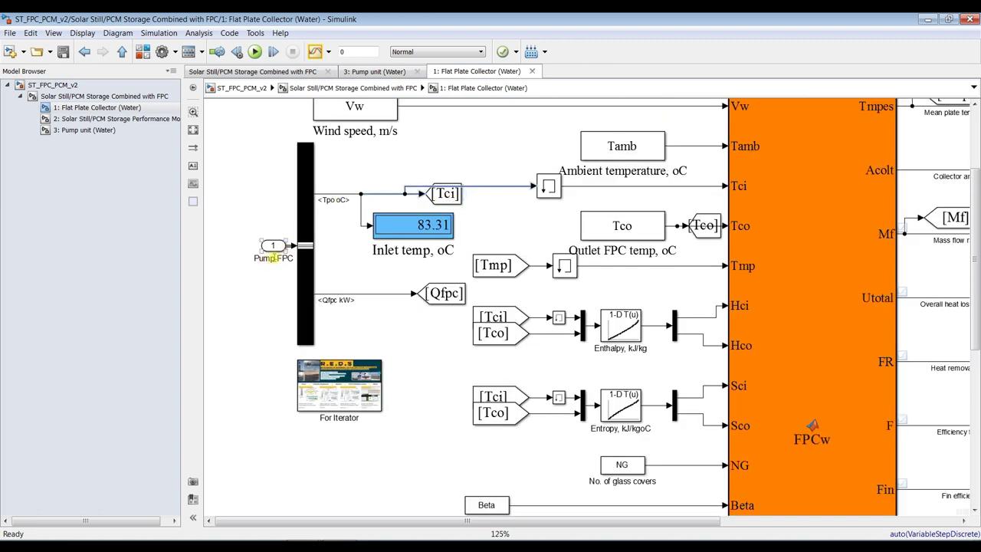
{"action": "left_click", "coordinate": [52, 96]}
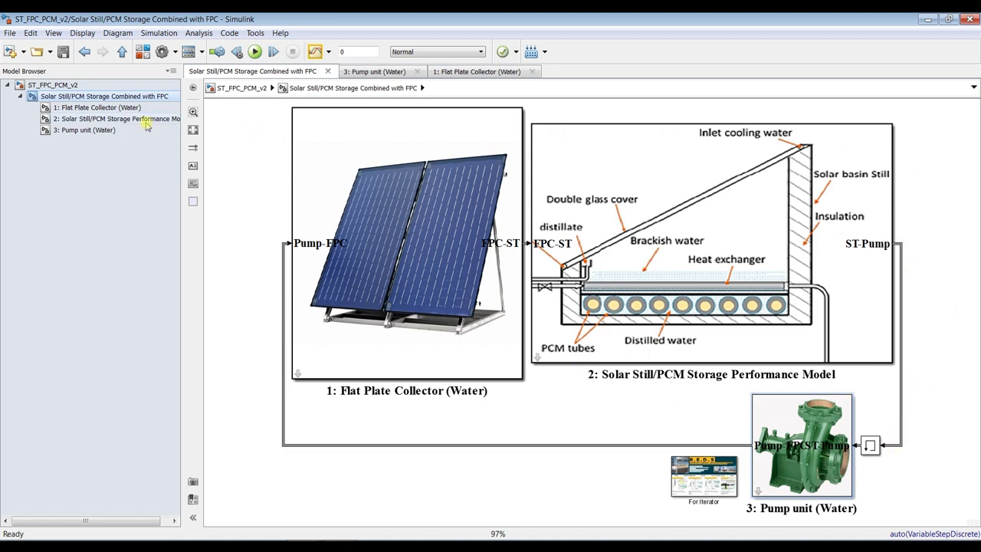
- Open the Flat Plate Collector (Water) subsystem and trace the Qfpc signal from the Pump-FPC port to the thermal load power display
{"action": "left_click", "coordinate": [102, 108]}
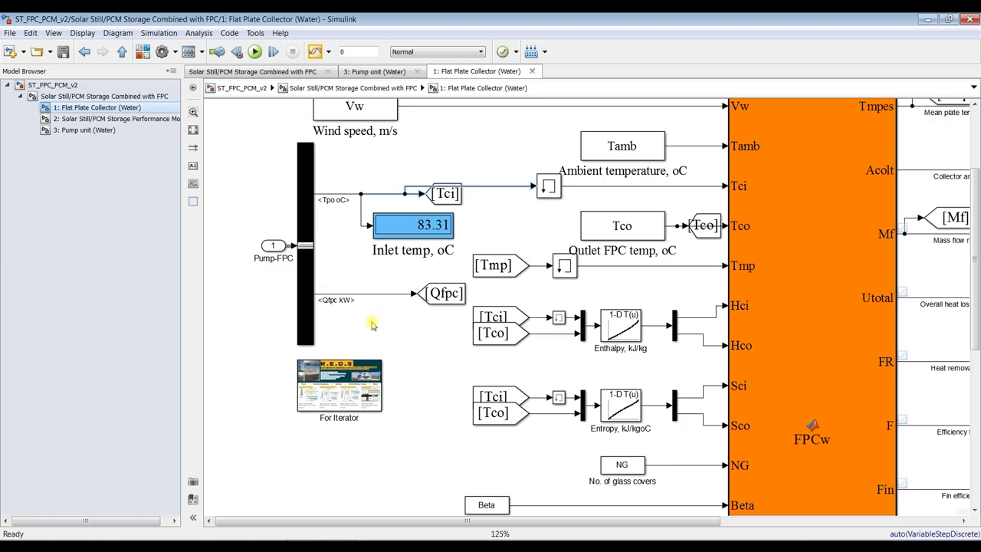
{"action": "scroll", "coordinate": [371, 314], "scroll_direction": "up", "scroll_amount": 1}
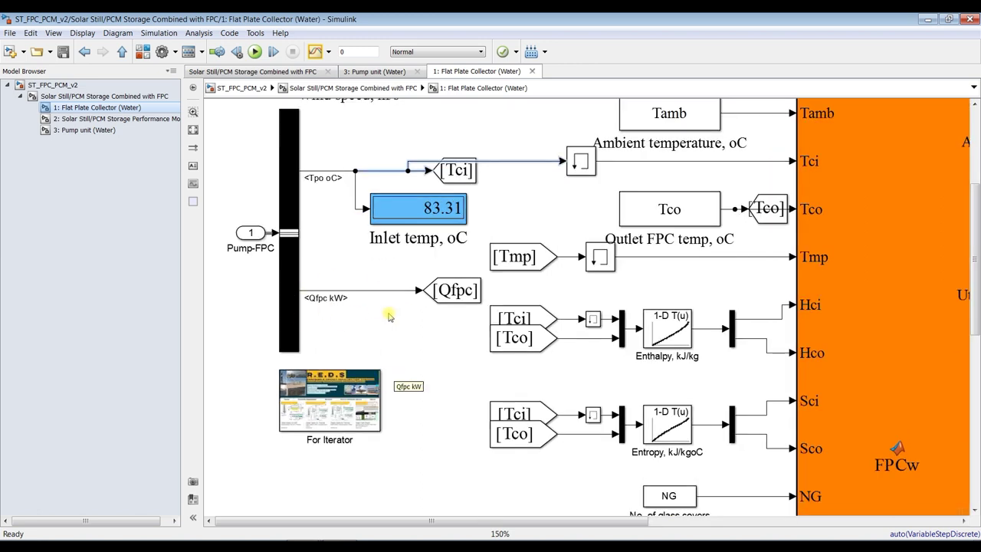
{"action": "scroll", "coordinate": [354, 300], "scroll_direction": "down", "scroll_amount": 1}
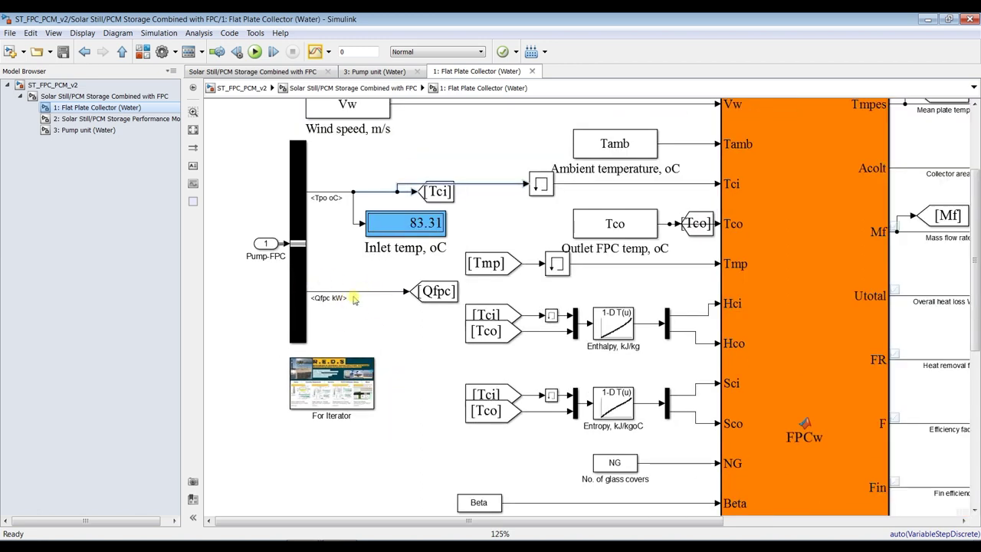
{"action": "scroll", "coordinate": [355, 300], "scroll_direction": "up", "scroll_amount": 2}
{"action": "scroll", "coordinate": [368, 314], "scroll_direction": "down", "scroll_amount": 1}
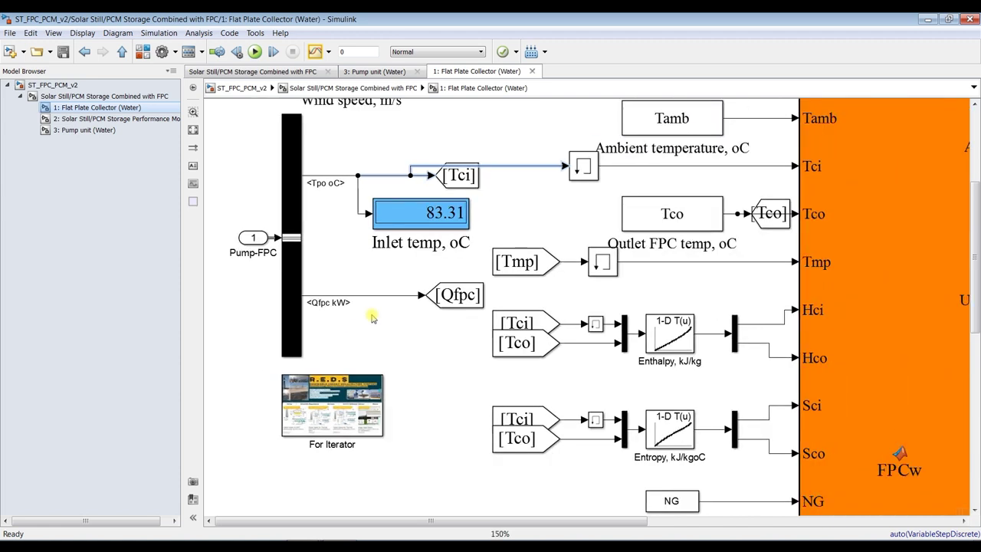
{"action": "scroll", "coordinate": [372, 318], "scroll_direction": "down", "scroll_amount": 3}
{"action": "scroll", "coordinate": [978, 175], "scroll_direction": "up", "scroll_amount": 1}
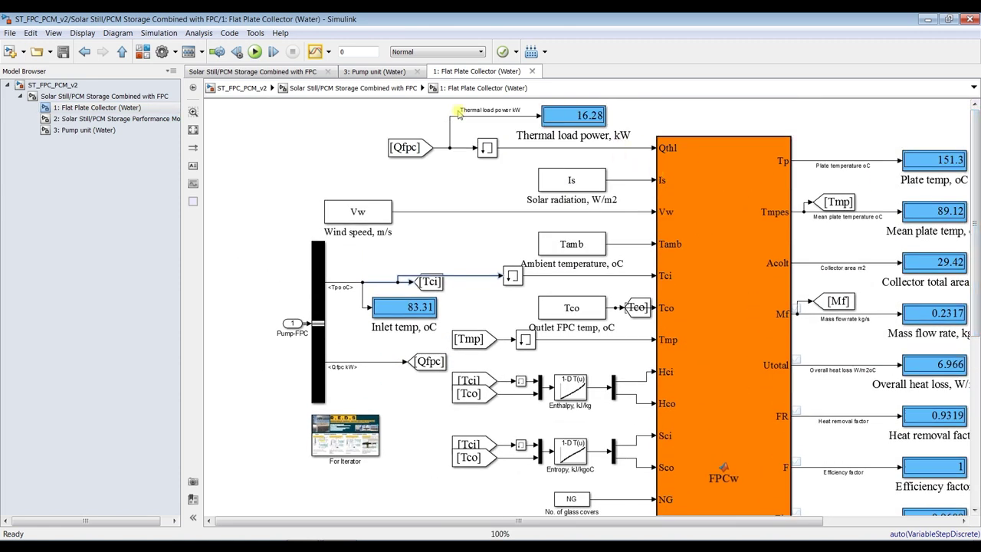
{"action": "scroll", "coordinate": [605, 115], "scroll_direction": "up", "scroll_amount": 3}
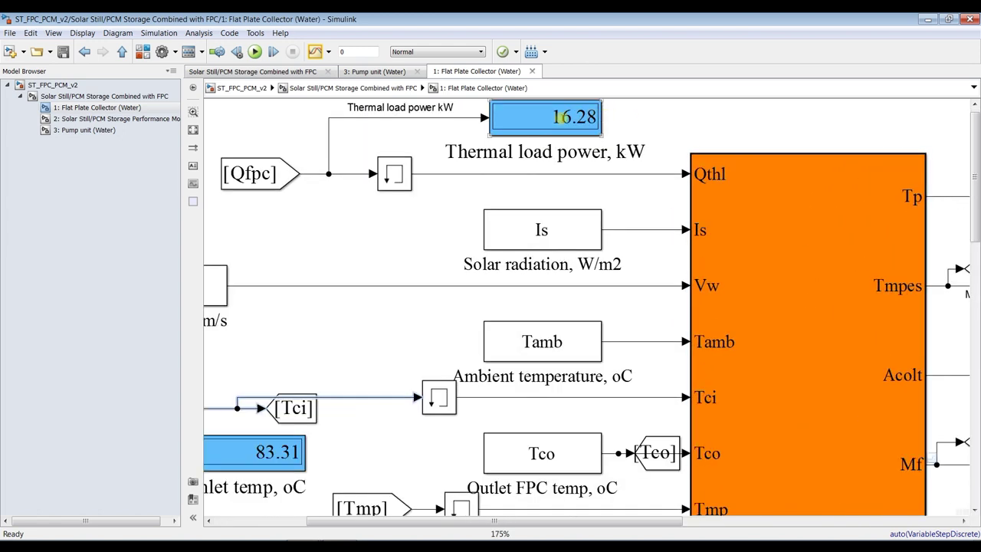
{"action": "scroll", "coordinate": [587, 116], "scroll_direction": "down", "scroll_amount": 2}
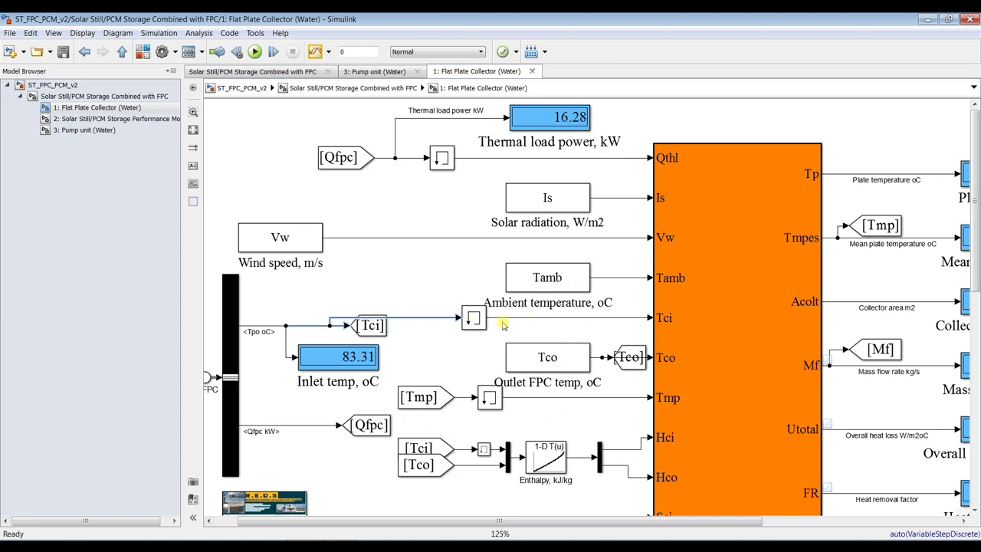
{"action": "scroll", "coordinate": [338, 162], "scroll_direction": "down", "scroll_amount": 1}
- Review the FPCw function code, including its output and input arguments and the collector equations, and close the editor
{"action": "double_click", "coordinate": [693, 217]}
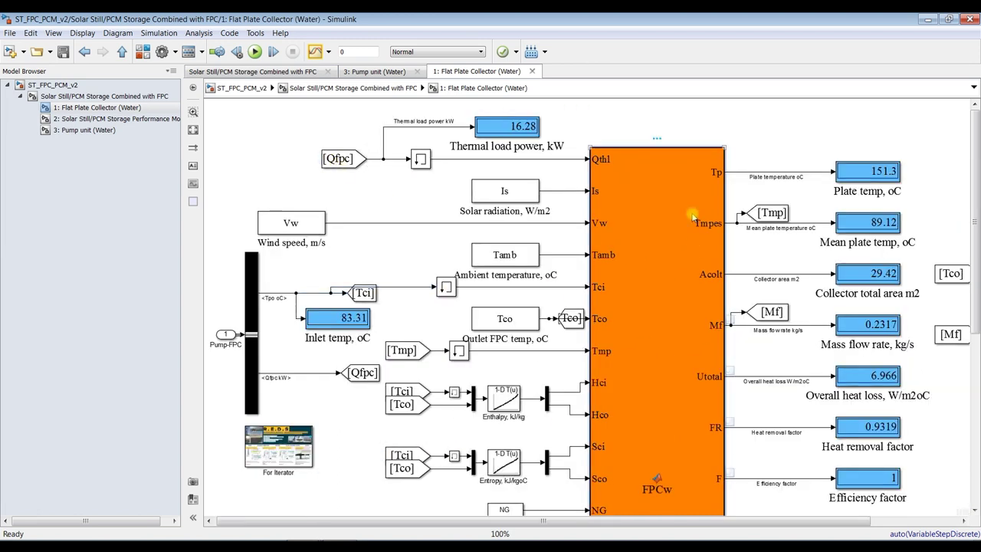
{"action": "scroll", "coordinate": [80, 159], "scroll_direction": "down", "scroll_amount": 7}
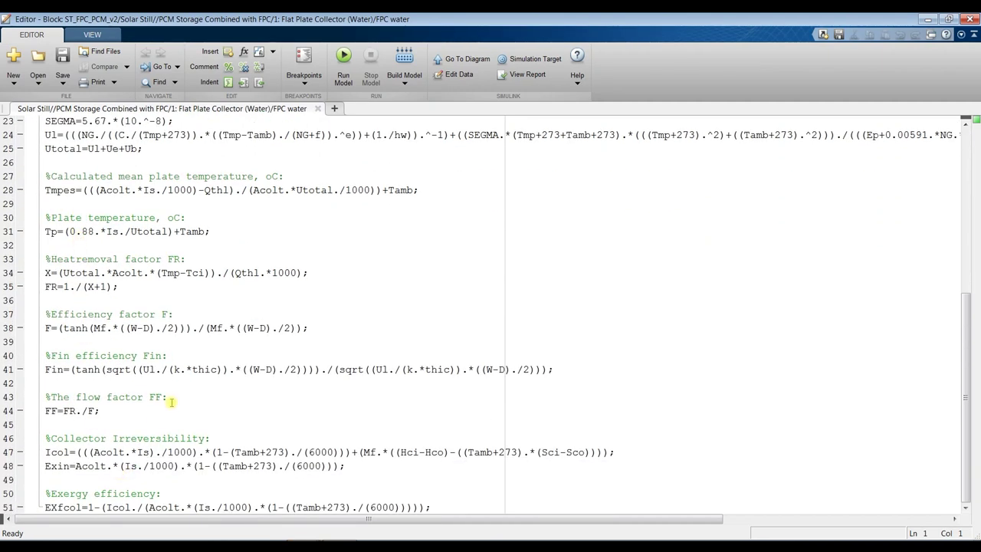
{"action": "scroll", "coordinate": [183, 417], "scroll_direction": "up", "scroll_amount": 7}
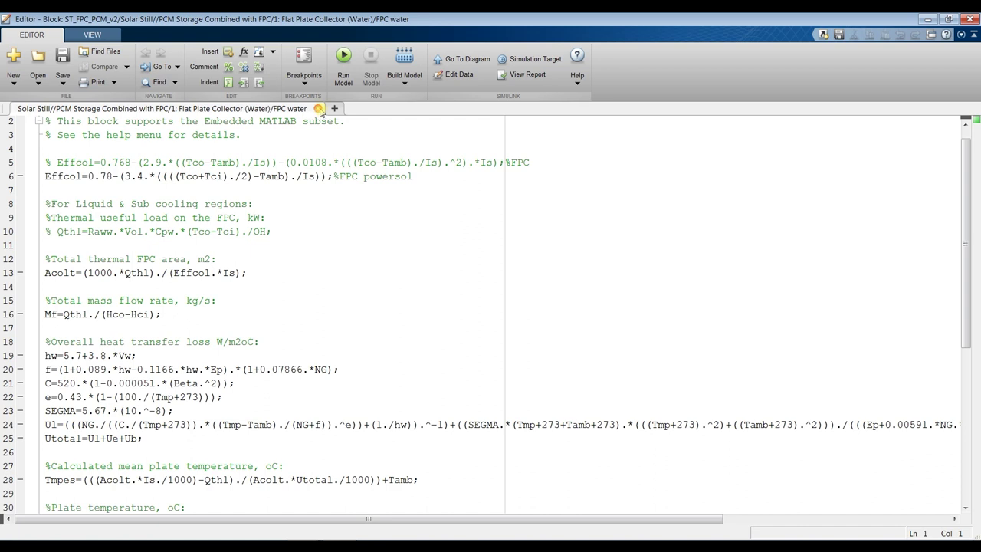
{"action": "scroll", "coordinate": [291, 188], "scroll_direction": "up", "scroll_amount": 1}
{"action": "left_click_drag", "start_coordinate": [102, 122], "coordinate": [512, 122]}
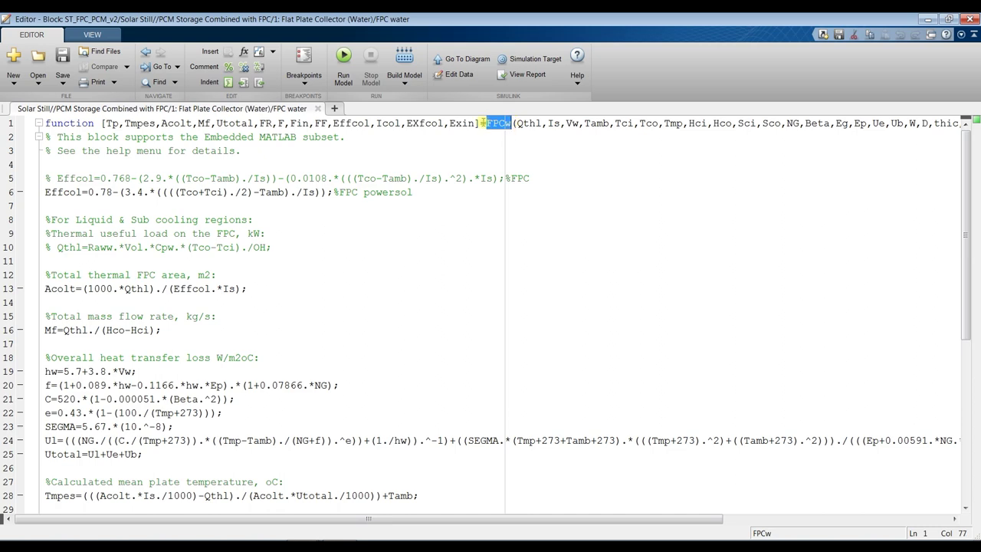
{"action": "left_click_drag", "start_coordinate": [516, 122], "coordinate": [758, 123]}
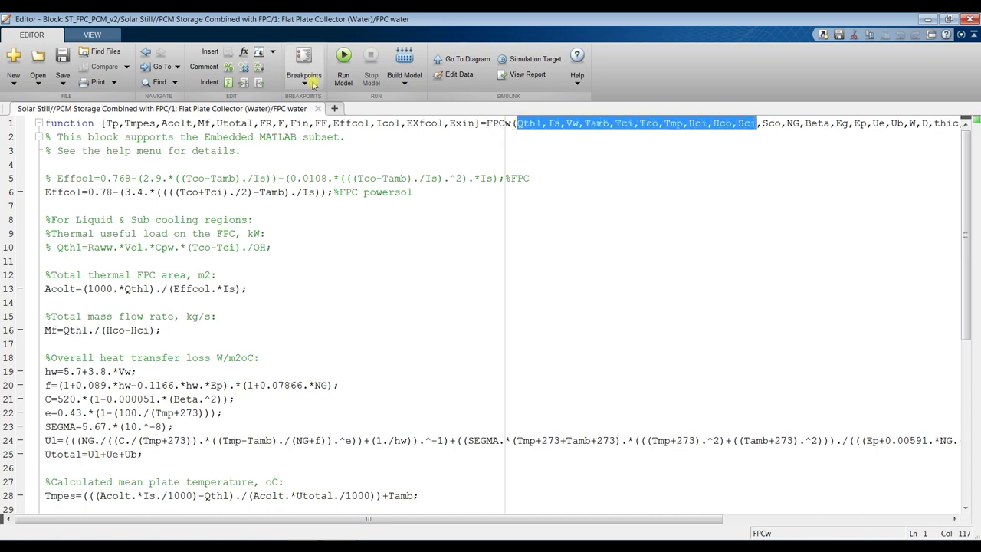
{"action": "scroll", "coordinate": [124, 254], "scroll_direction": "down", "scroll_amount": 4}
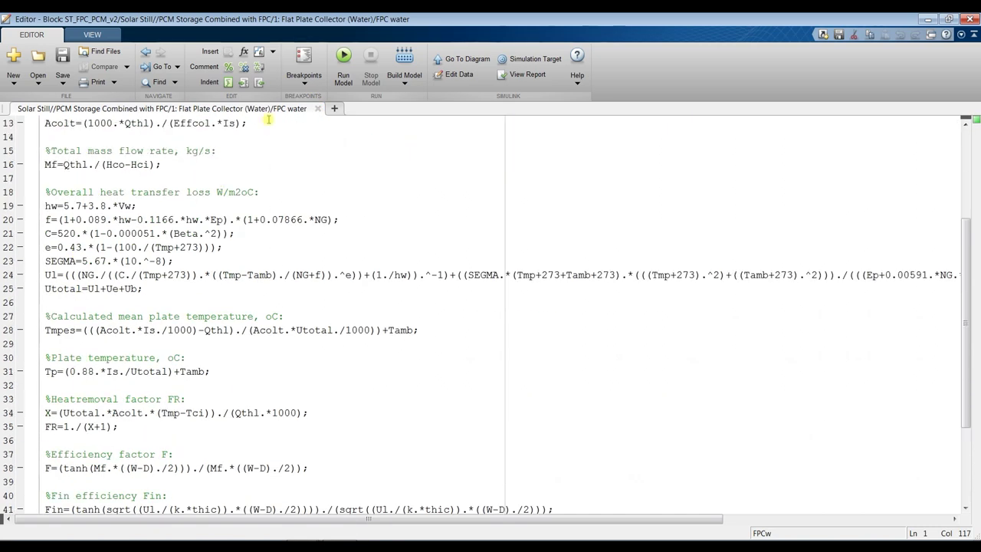
{"action": "left_click", "coordinate": [318, 109]}
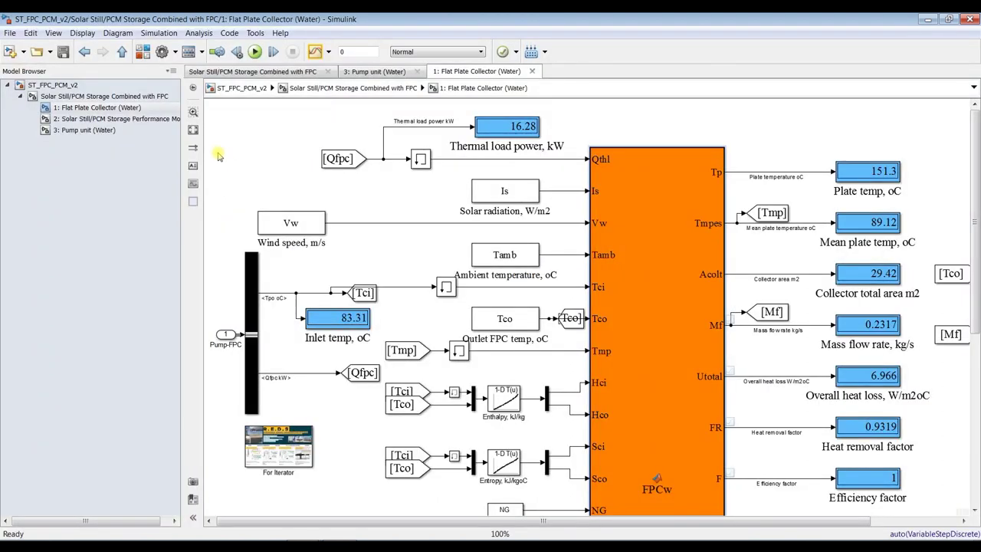
- Examine the flat plate collector's output displays one by one, from plate temperature through collector area and efficiency factors to exergy inlet
{"action": "key", "text": "space"}
{"action": "scroll", "coordinate": [626, 216], "scroll_direction": "up", "scroll_amount": 4}
{"action": "left_click_drag", "start_coordinate": [975, 244], "coordinate": [977, 205]}
{"action": "left_click", "coordinate": [553, 199]}
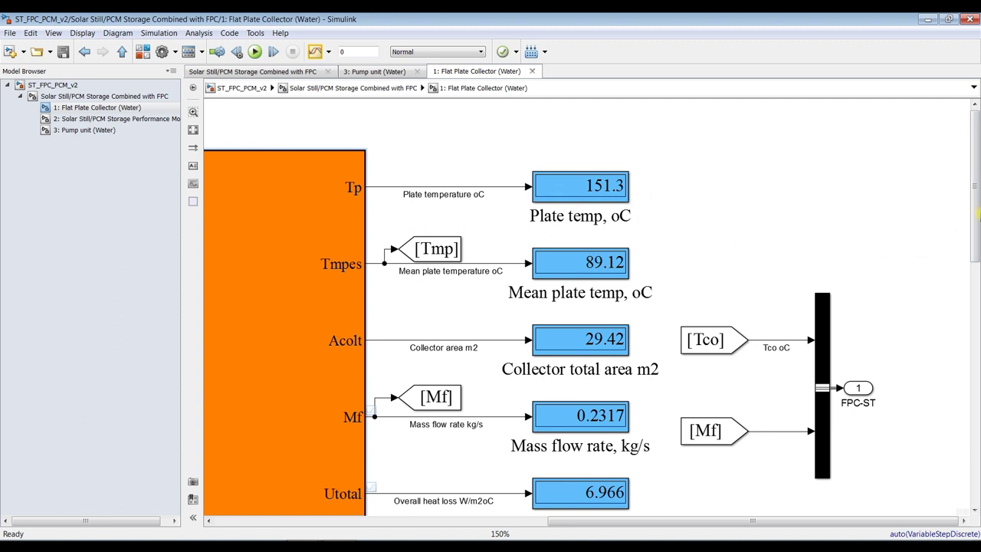
{"action": "left_click_drag", "start_coordinate": [976, 213], "coordinate": [976, 238]}
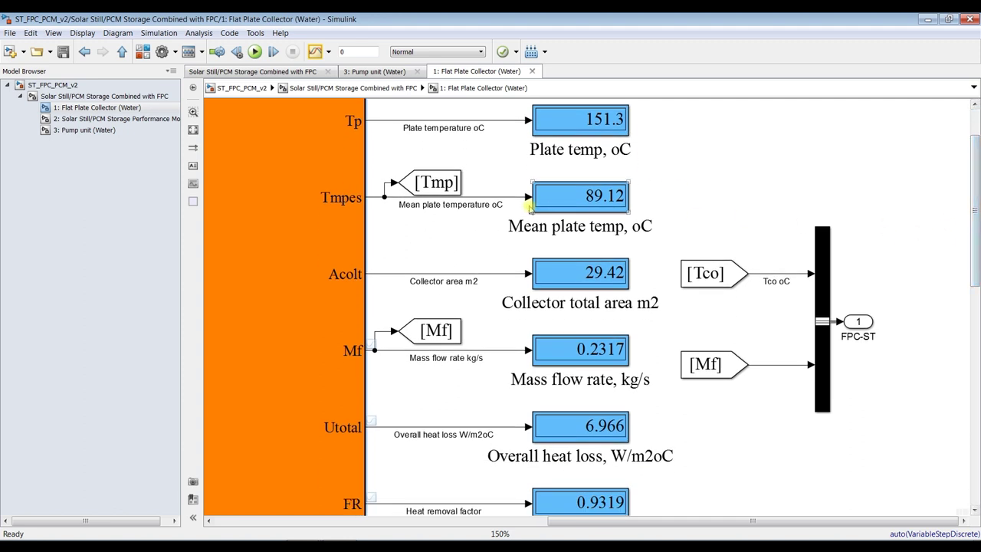
{"action": "left_click_drag", "start_coordinate": [978, 219], "coordinate": [978, 246]}
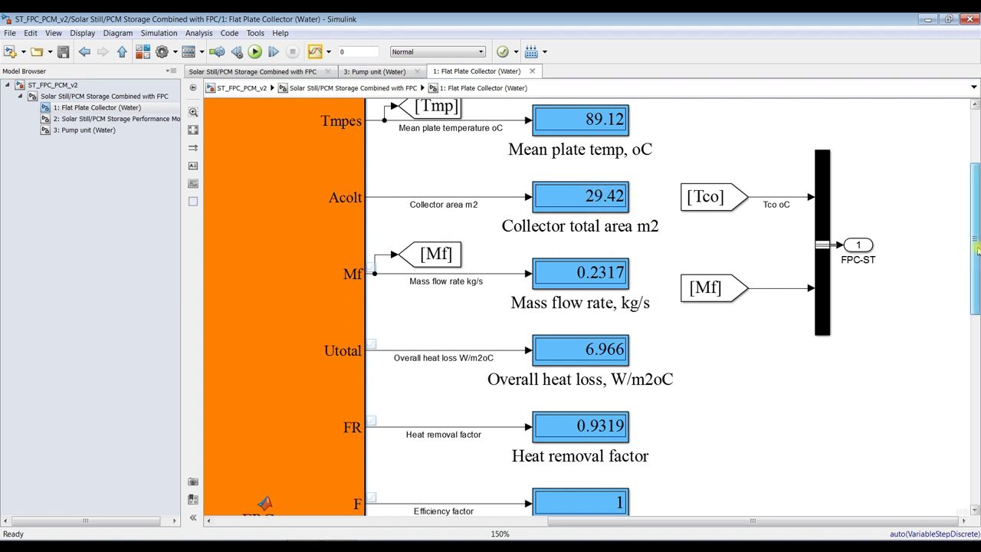
{"action": "scroll", "coordinate": [977, 264], "scroll_direction": "down", "scroll_amount": 1}
{"action": "scroll", "coordinate": [977, 263], "scroll_direction": "down", "scroll_amount": 2}
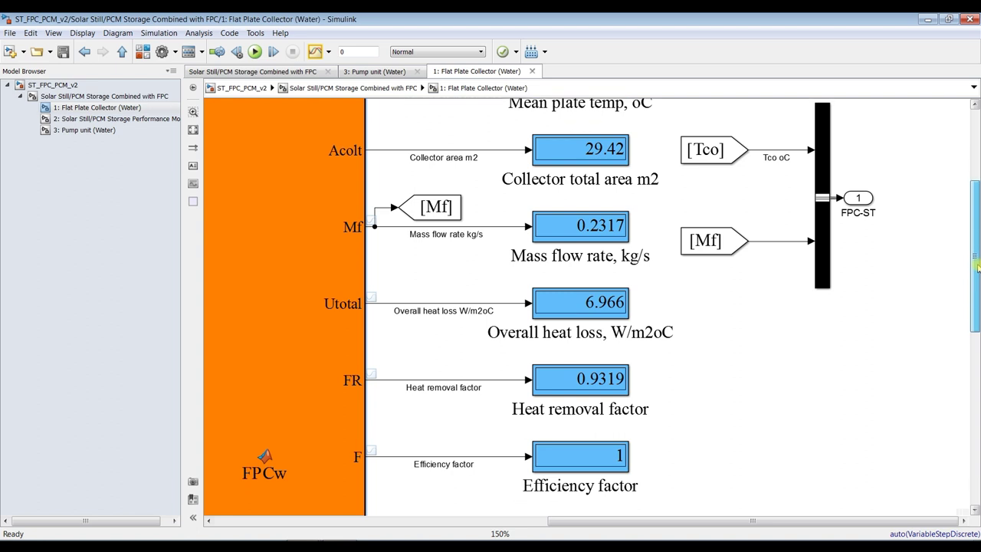
{"action": "left_click", "coordinate": [579, 215]}
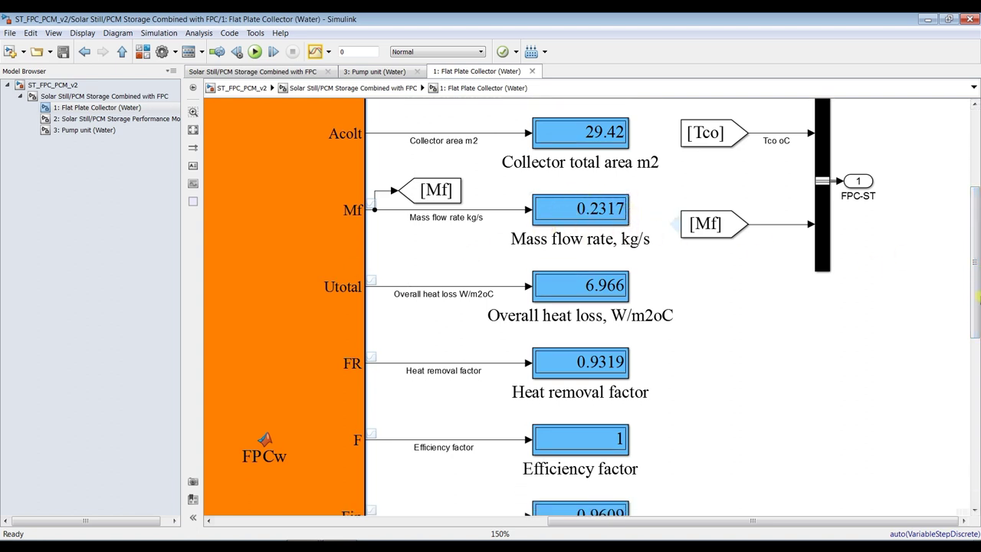
{"action": "scroll", "coordinate": [976, 286], "scroll_direction": "down", "scroll_amount": 2}
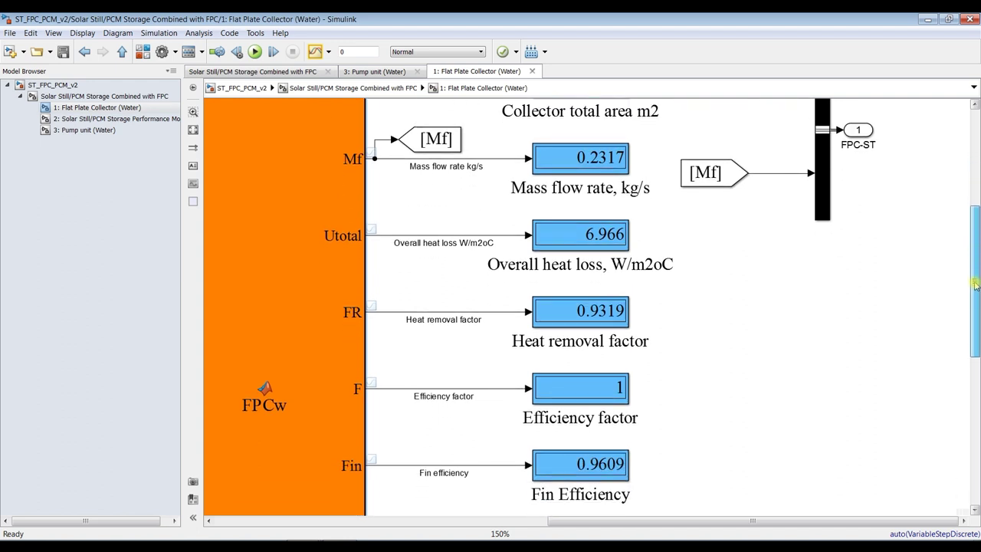
{"action": "left_click_drag", "start_coordinate": [976, 285], "coordinate": [975, 432]}
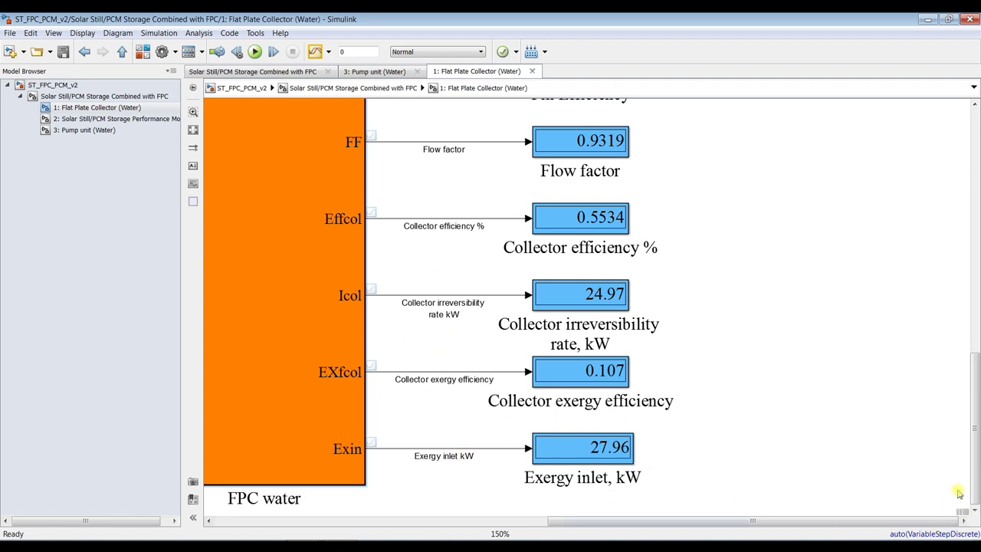
- Inspect the bus block and the Tco and Mf signals that feed the collector's FPC-ST output port
{"action": "scroll", "coordinate": [976, 488], "scroll_direction": "up", "scroll_amount": 10}
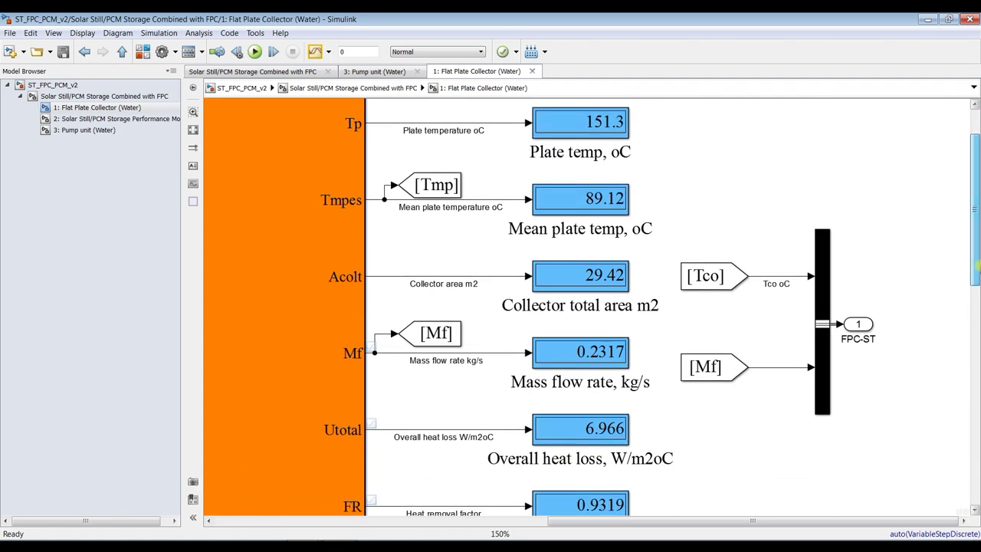
{"action": "left_click", "coordinate": [827, 283]}
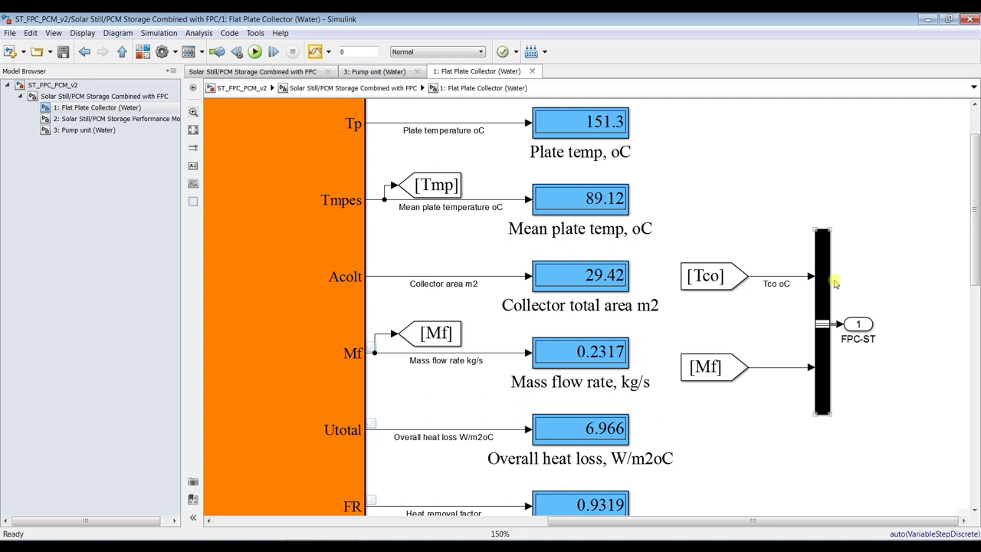
{"action": "left_click", "coordinate": [792, 253]}
{"action": "left_click", "coordinate": [758, 280]}
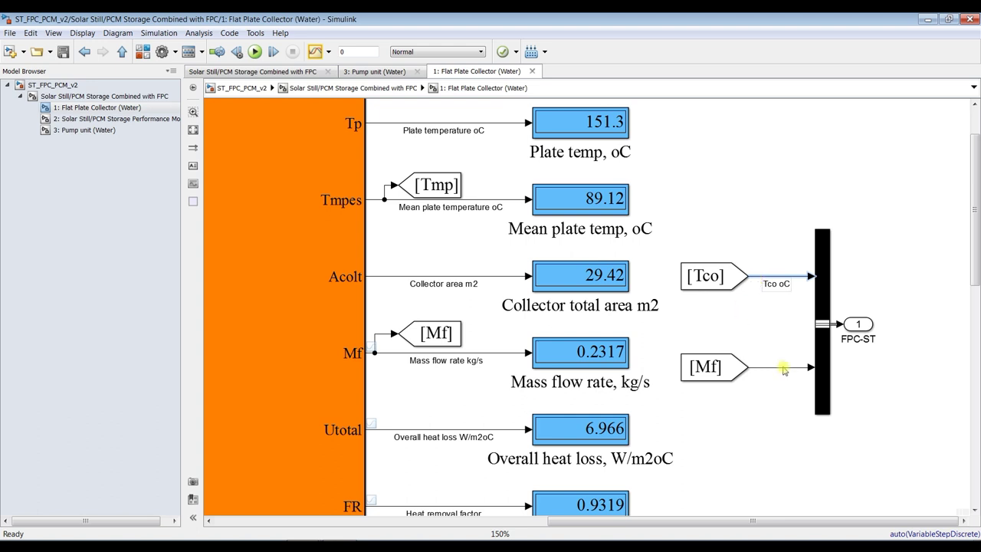
{"action": "left_click", "coordinate": [785, 368]}
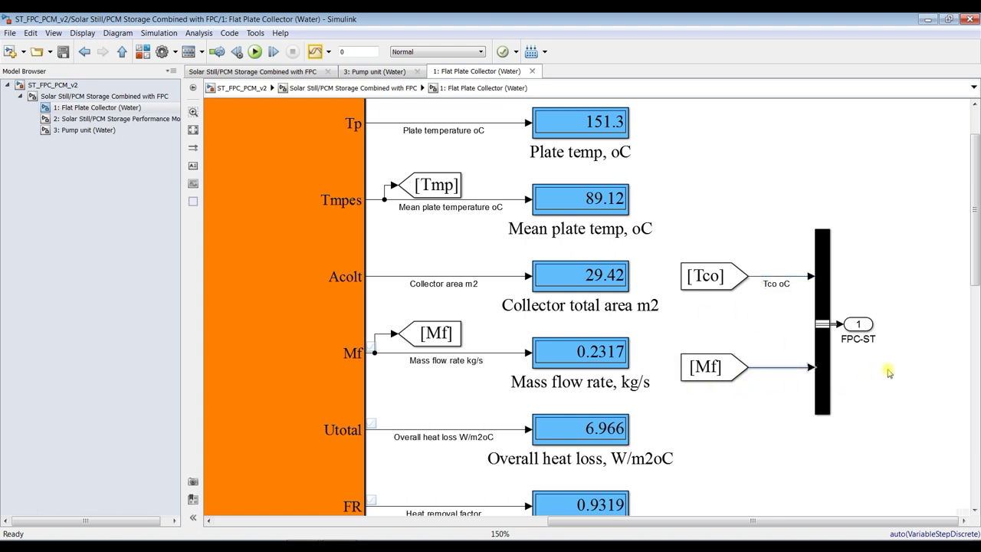
- Open the Solar Still/PCM Storage Performance Model subsystem, fit it to view, and examine the inputs arriving from the FPC-ST port
{"action": "left_click", "coordinate": [99, 119]}
{"action": "left_click", "coordinate": [193, 130]}
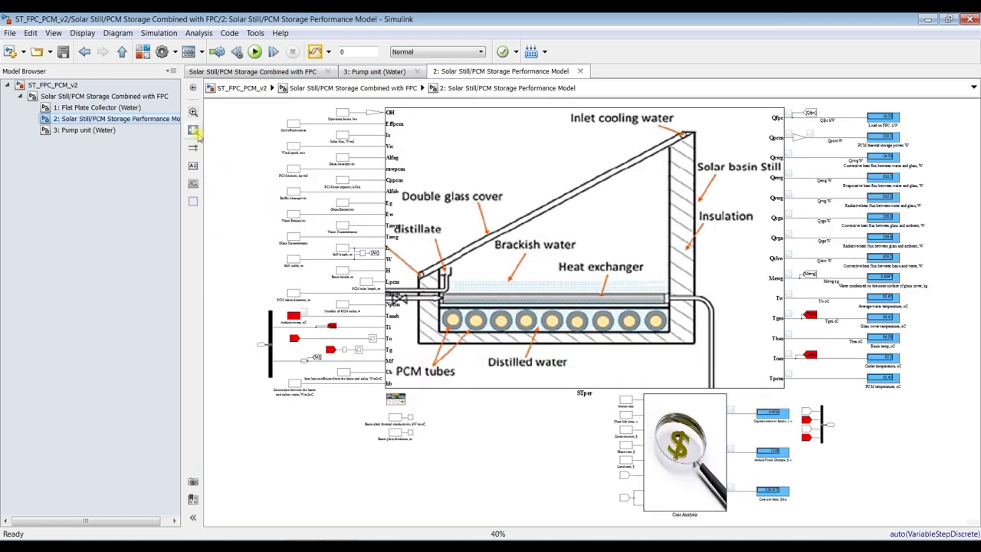
{"action": "scroll", "coordinate": [294, 196], "scroll_direction": "up", "scroll_amount": 3}
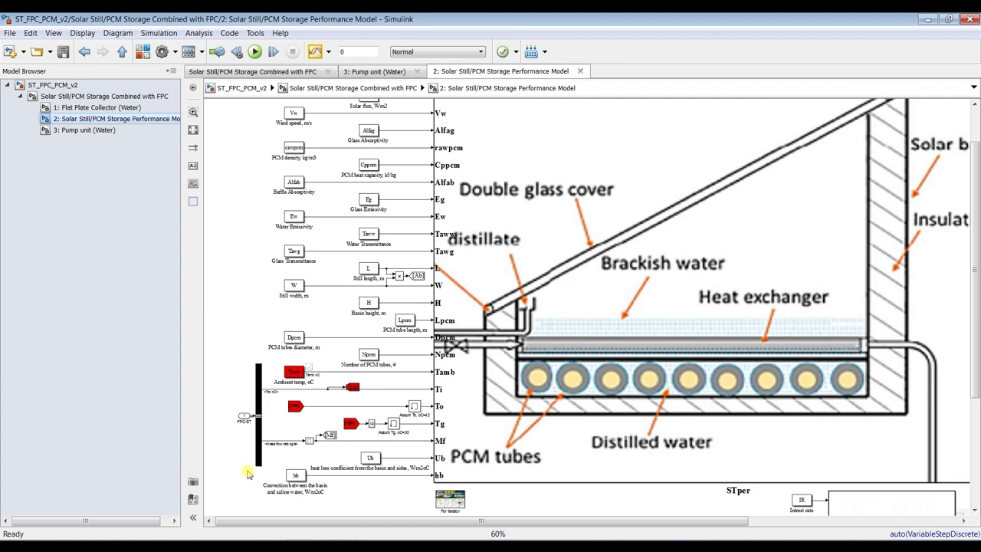
{"action": "scroll", "coordinate": [252, 453], "scroll_direction": "up", "scroll_amount": 7}
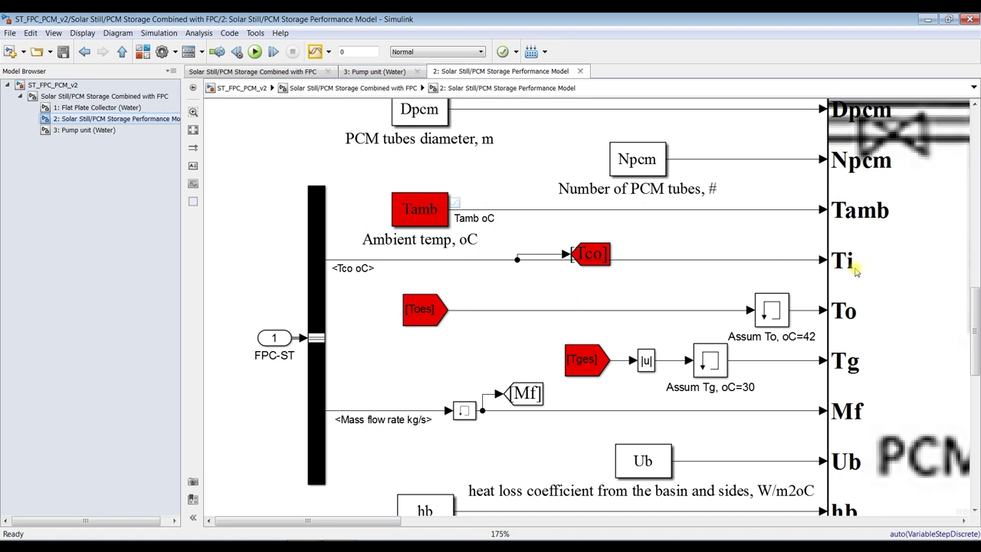
- Trace the Toes and Tges feedback signals through the memory blocks with assumed initial values to the To and Tg inputs
{"action": "left_click", "coordinate": [443, 322]}
{"action": "scroll", "coordinate": [442, 326], "scroll_direction": "down", "scroll_amount": 1}
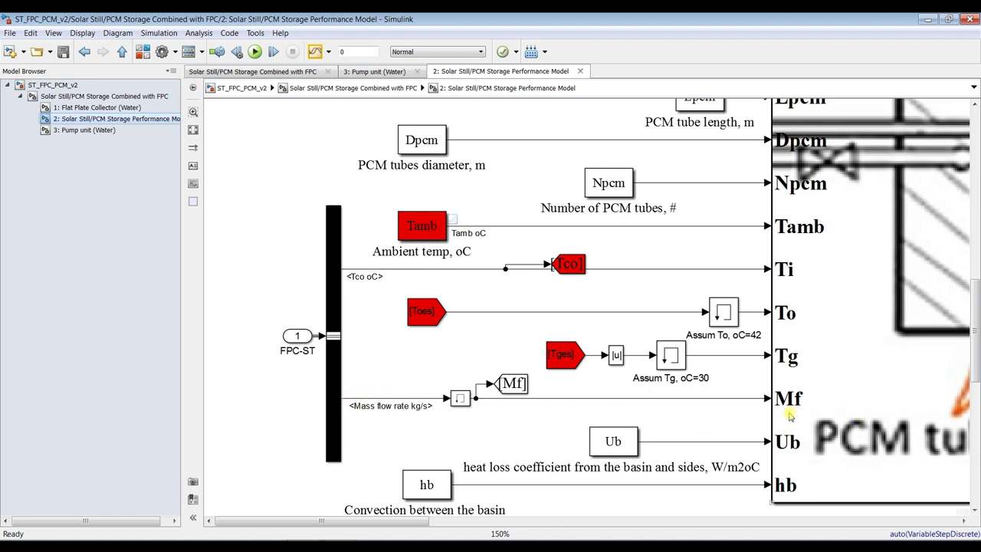
{"action": "left_click", "coordinate": [418, 306]}
{"action": "left_click", "coordinate": [604, 373]}
{"action": "scroll", "coordinate": [452, 274], "scroll_direction": "down", "scroll_amount": 3}
{"action": "scroll", "coordinate": [681, 300], "scroll_direction": "up", "scroll_amount": 4}
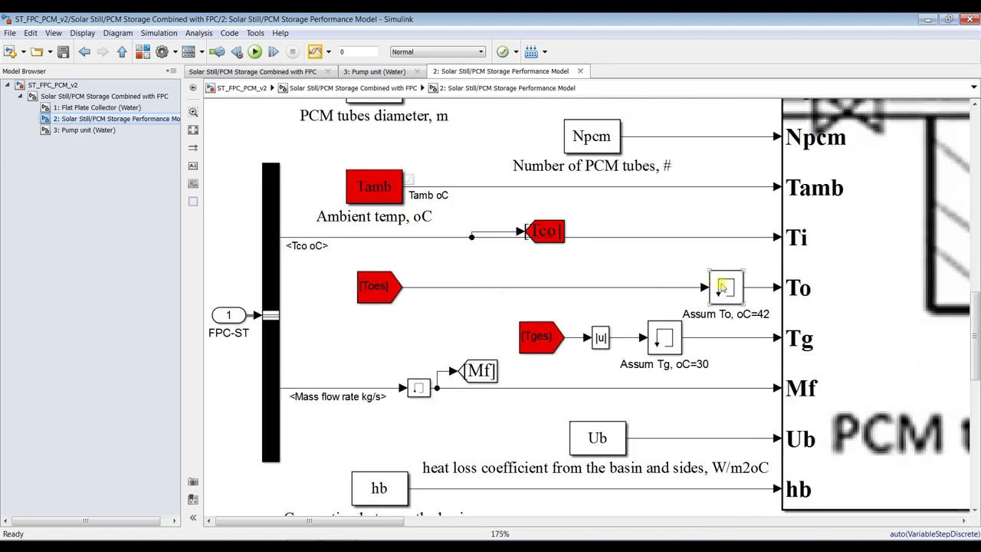
{"action": "left_click", "coordinate": [664, 338]}
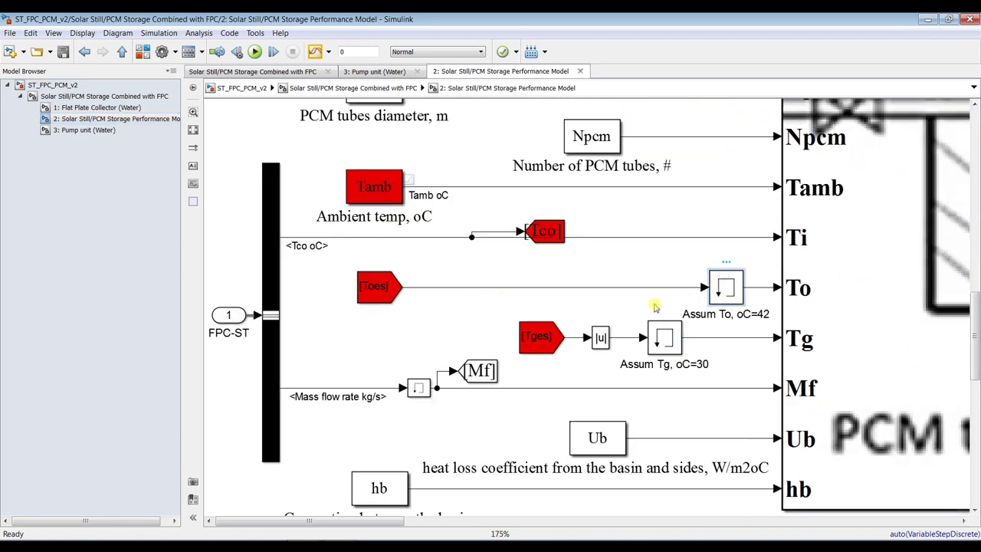
- Examine the output side of the solar still block, starting with the Load on FPC (Qfpc) display
{"action": "scroll", "coordinate": [350, 285], "scroll_direction": "down", "scroll_amount": 4}
{"action": "scroll", "coordinate": [335, 224], "scroll_direction": "down", "scroll_amount": 3}
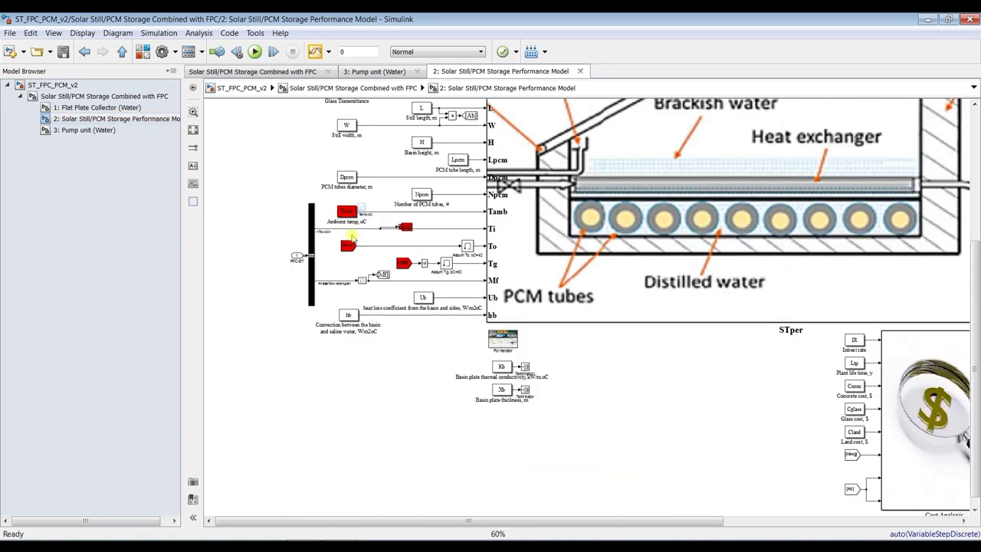
{"action": "left_click_drag", "start_coordinate": [658, 527], "coordinate": [874, 527]}
{"action": "left_click_drag", "start_coordinate": [977, 328], "coordinate": [977, 164]}
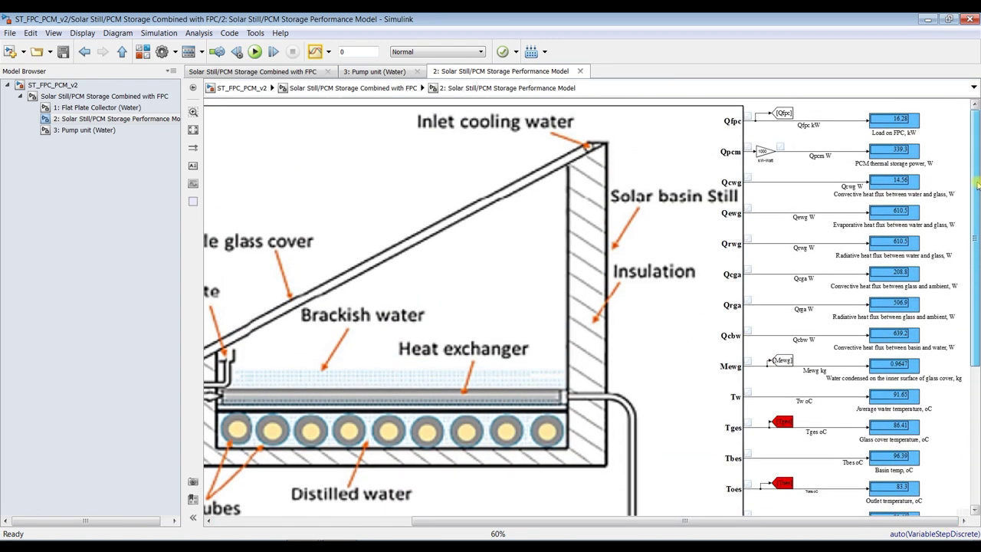
{"action": "scroll", "coordinate": [516, 196], "scroll_direction": "down", "scroll_amount": 1}
{"action": "scroll", "coordinate": [789, 148], "scroll_direction": "up", "scroll_amount": 5}
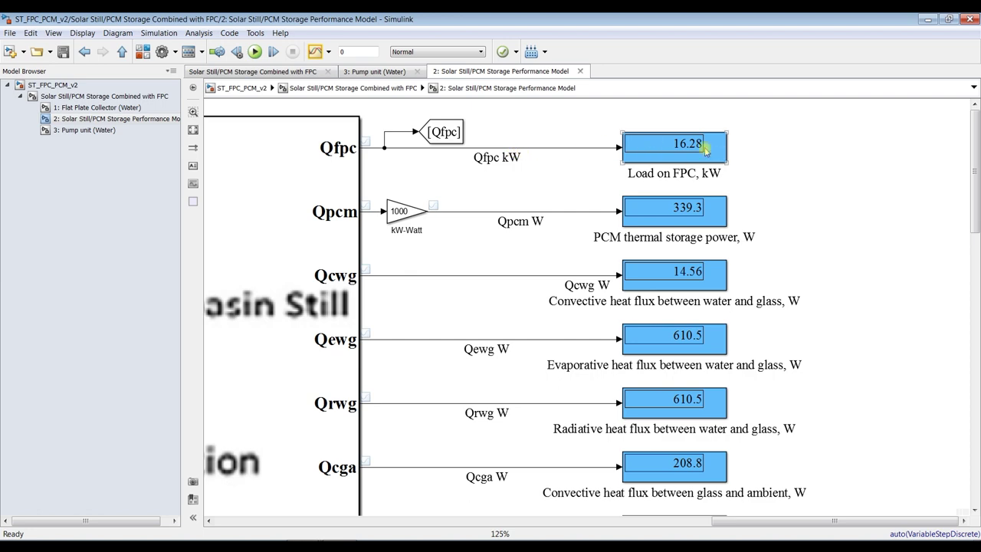
{"action": "scroll", "coordinate": [976, 193], "scroll_direction": "down", "scroll_amount": 1}
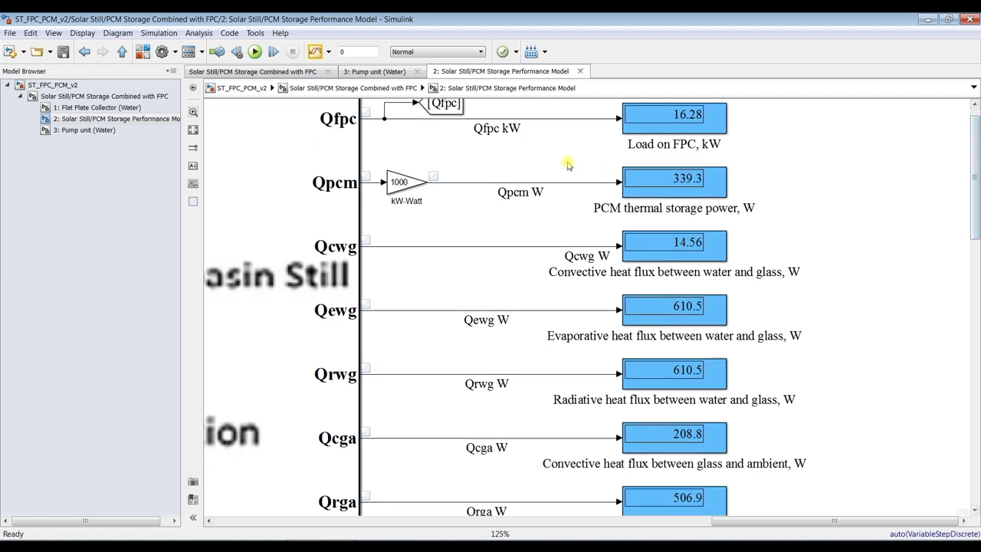
- Open the STper function code and read its area, heat transfer coefficient and heat flux equations
{"action": "double_click", "coordinate": [232, 155]}
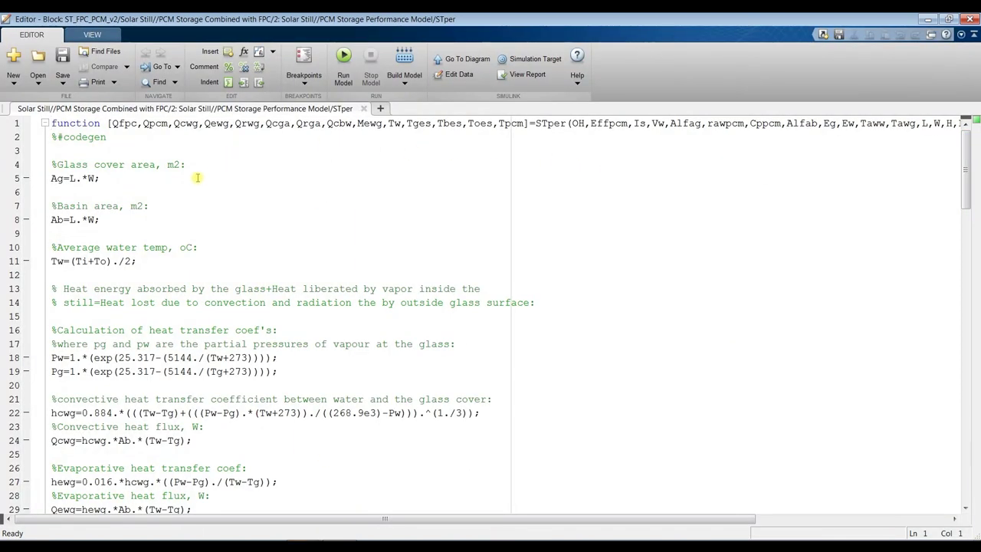
{"action": "scroll", "coordinate": [264, 201], "scroll_direction": "down", "scroll_amount": 20}
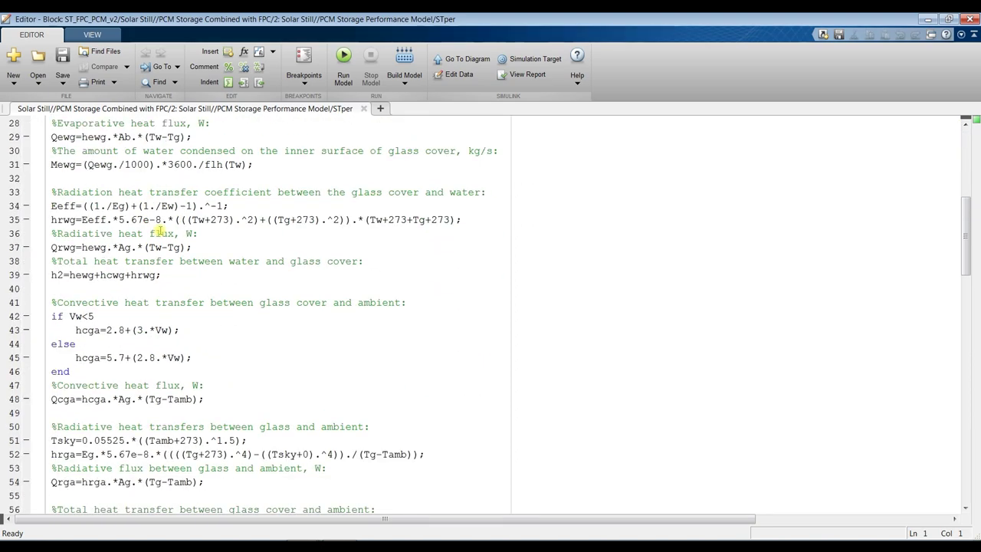
{"action": "scroll", "coordinate": [159, 305], "scroll_direction": "down", "scroll_amount": 7}
{"action": "scroll", "coordinate": [160, 305], "scroll_direction": "up", "scroll_amount": 3}
{"action": "scroll", "coordinate": [159, 305], "scroll_direction": "down", "scroll_amount": 5}
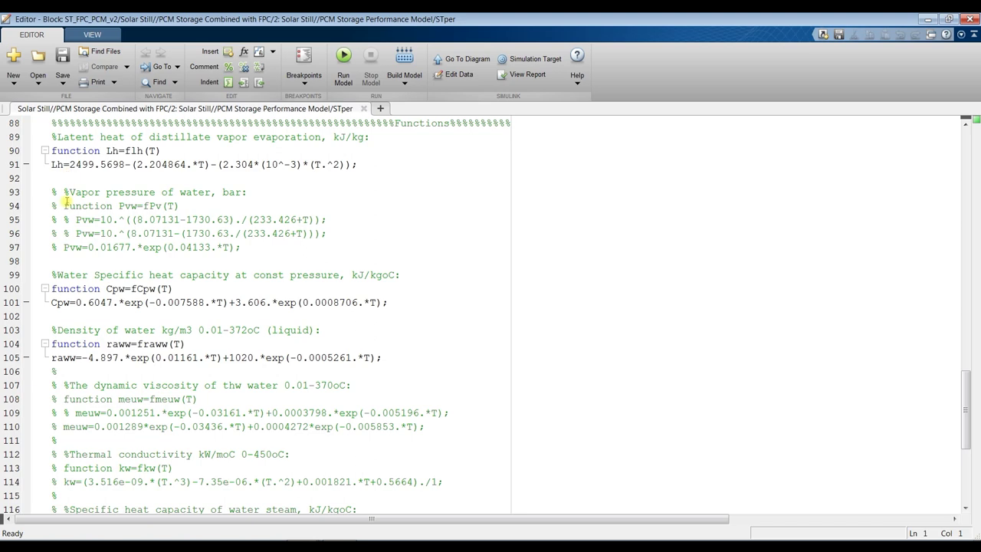
- Review the water and air property functions at the end of the STper code
{"action": "scroll", "coordinate": [66, 199], "scroll_direction": "down", "scroll_amount": 6}
{"action": "scroll", "coordinate": [103, 459], "scroll_direction": "up", "scroll_amount": 5}
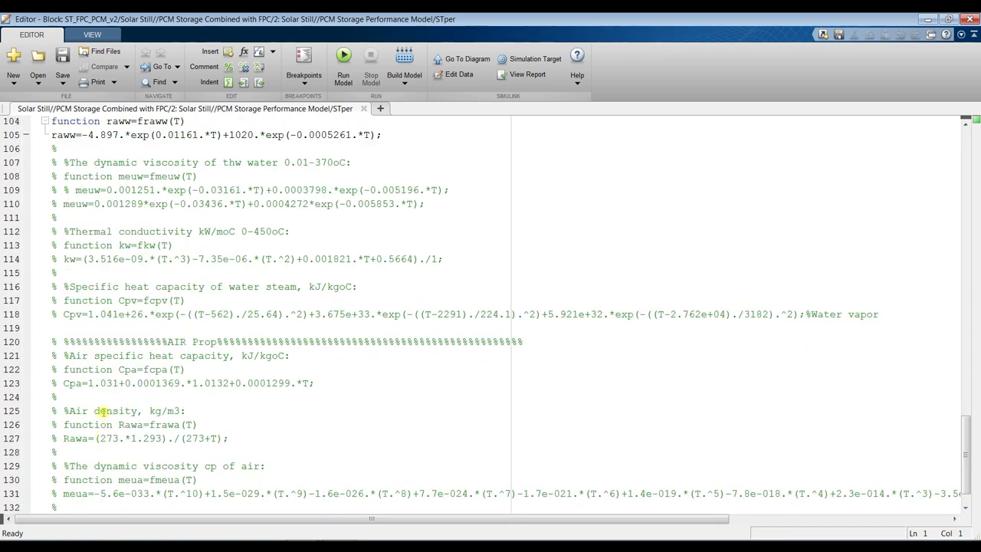
{"action": "scroll", "coordinate": [100, 329], "scroll_direction": "down", "scroll_amount": 4}
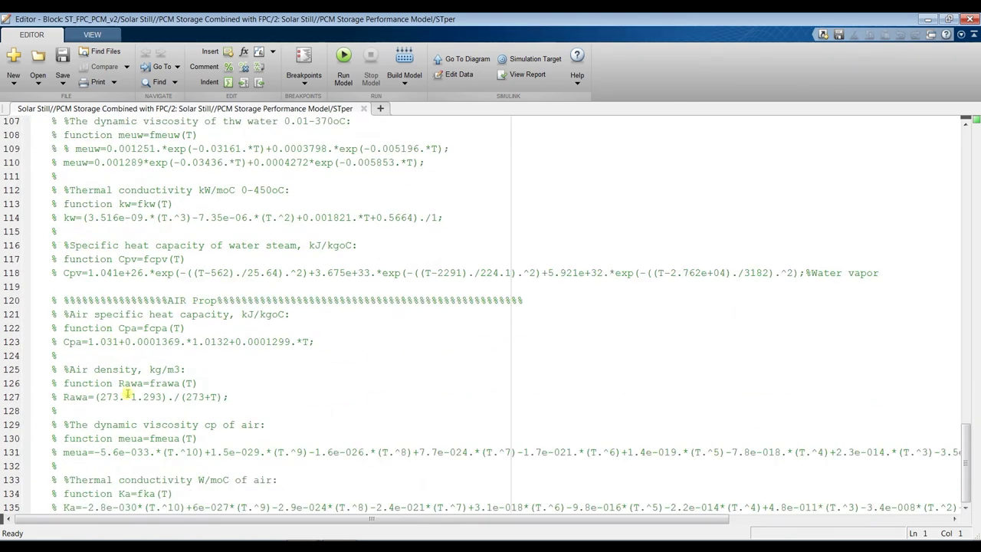
{"action": "scroll", "coordinate": [123, 383], "scroll_direction": "up", "scroll_amount": 10}
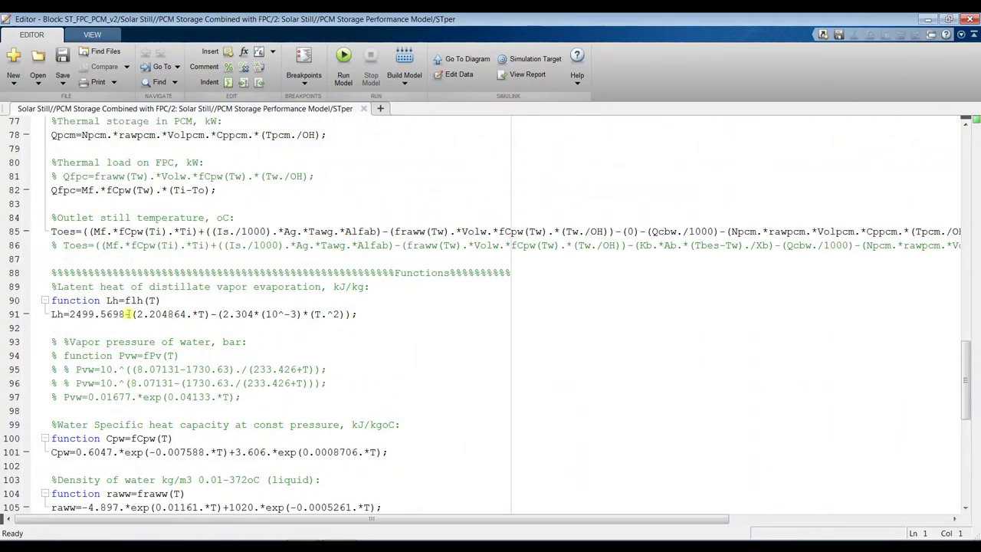
- Highlight the outlet still temperature (Toes) equation in the STper code, skim the preceding equations, and return to the Simulink diagram
{"action": "scroll", "coordinate": [128, 328], "scroll_direction": "up", "scroll_amount": 3}
{"action": "left_click", "coordinate": [63, 356]}
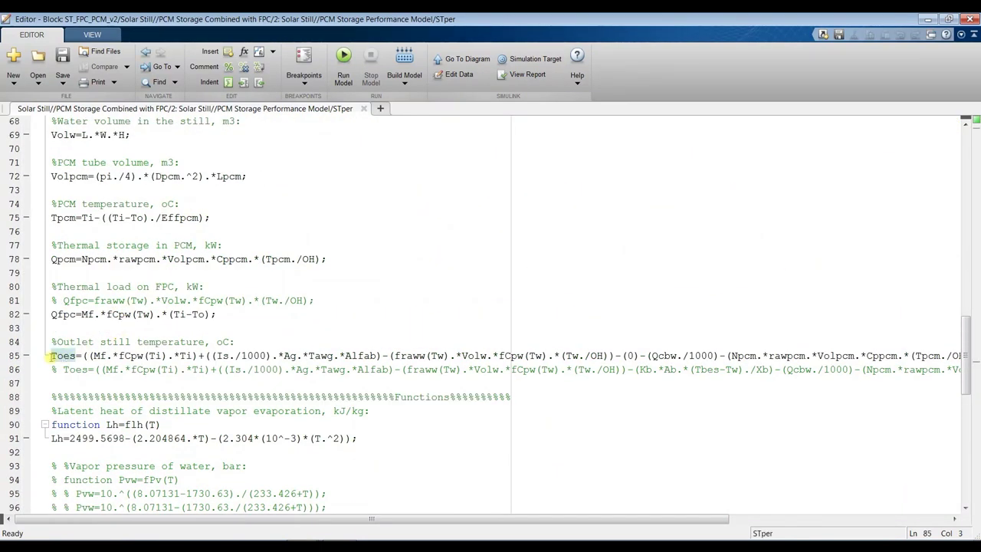
{"action": "left_click_drag", "start_coordinate": [112, 356], "coordinate": [642, 356]}
{"action": "scroll", "coordinate": [323, 324], "scroll_direction": "up", "scroll_amount": 13}
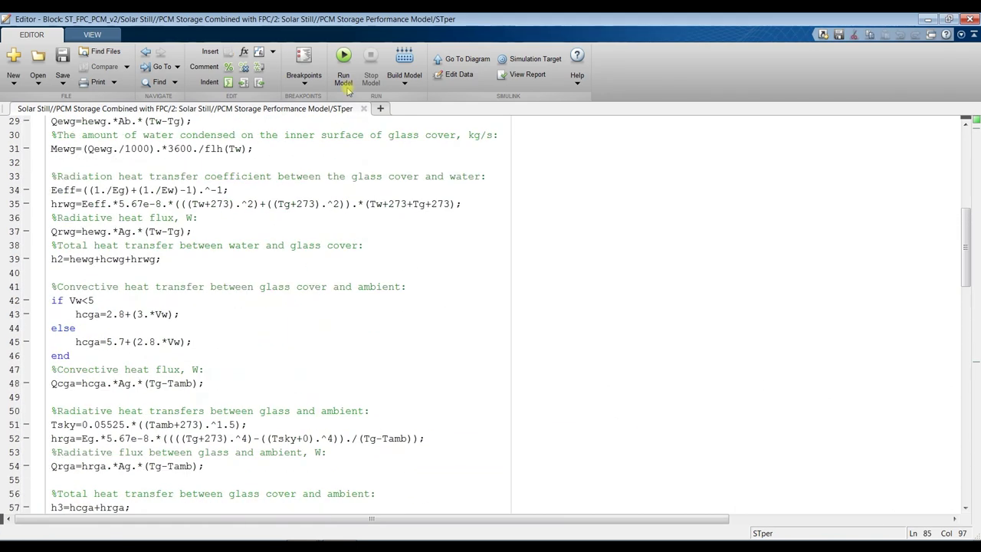
{"action": "key", "text": "alt+Tab"}
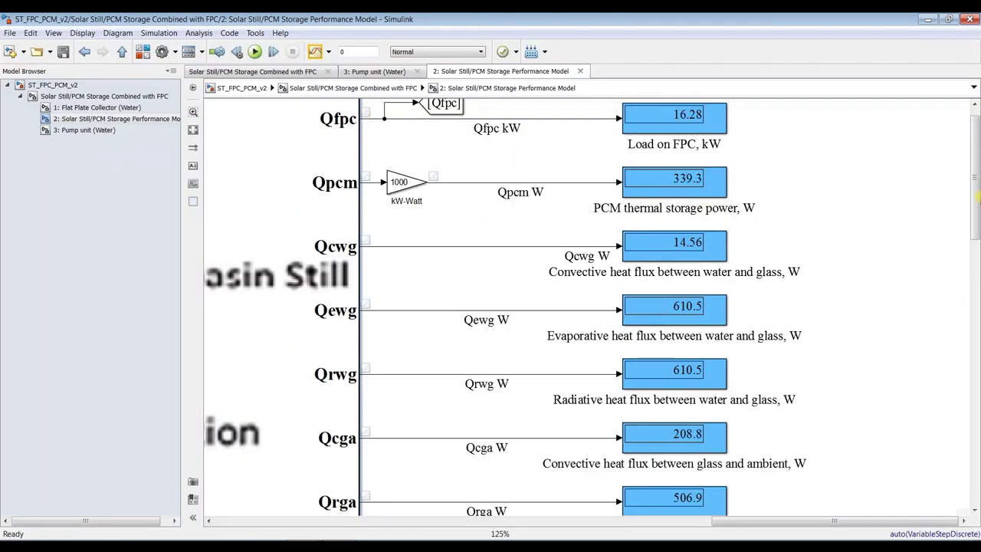
- Examine the still's PCM thermal storage power and heat flux displays one by one, from Qpcm through Qcbw
{"action": "scroll", "coordinate": [976, 192], "scroll_direction": "up", "scroll_amount": 1}
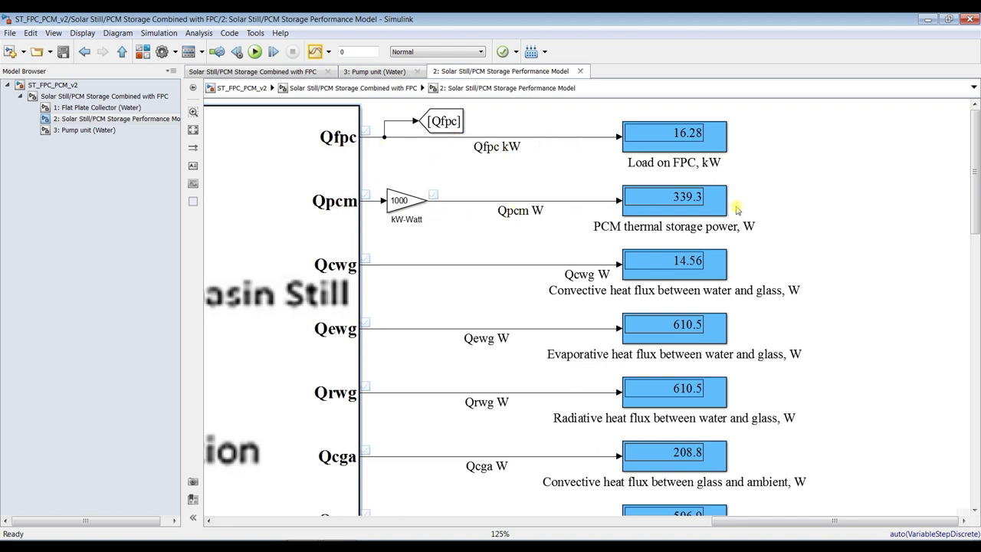
{"action": "left_click", "coordinate": [692, 208]}
{"action": "left_click_drag", "start_coordinate": [978, 206], "coordinate": [978, 227]}
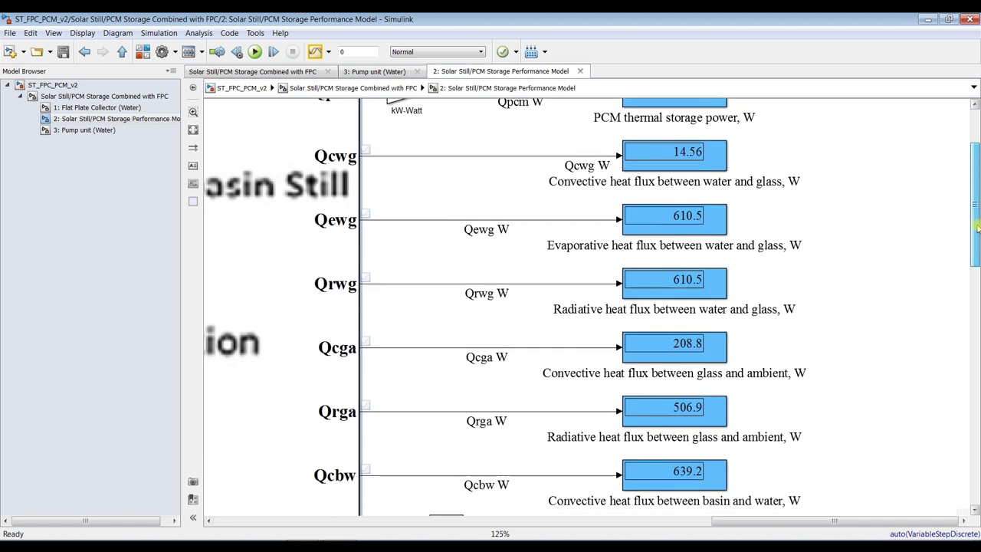
{"action": "left_click", "coordinate": [641, 181]}
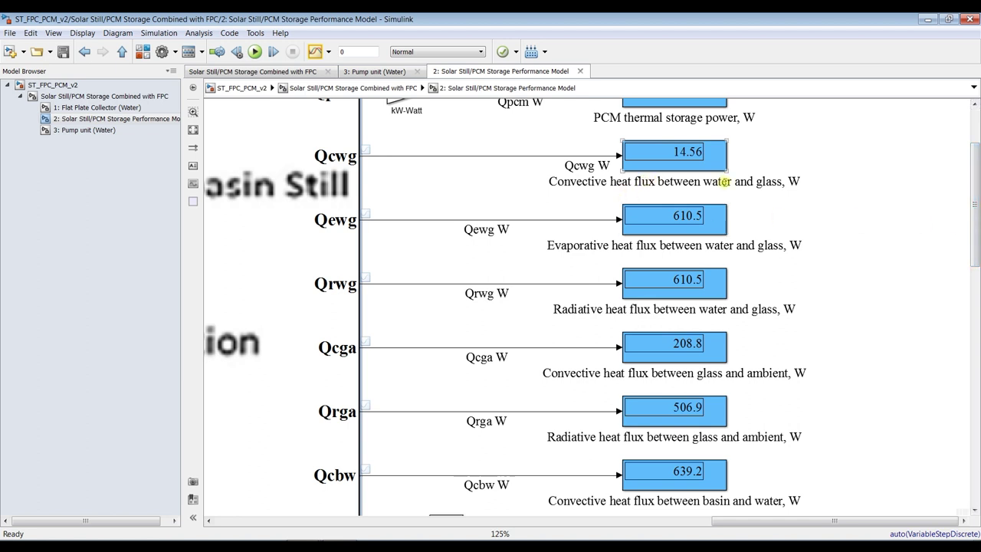
{"action": "left_click_drag", "start_coordinate": [976, 229], "coordinate": [976, 243]}
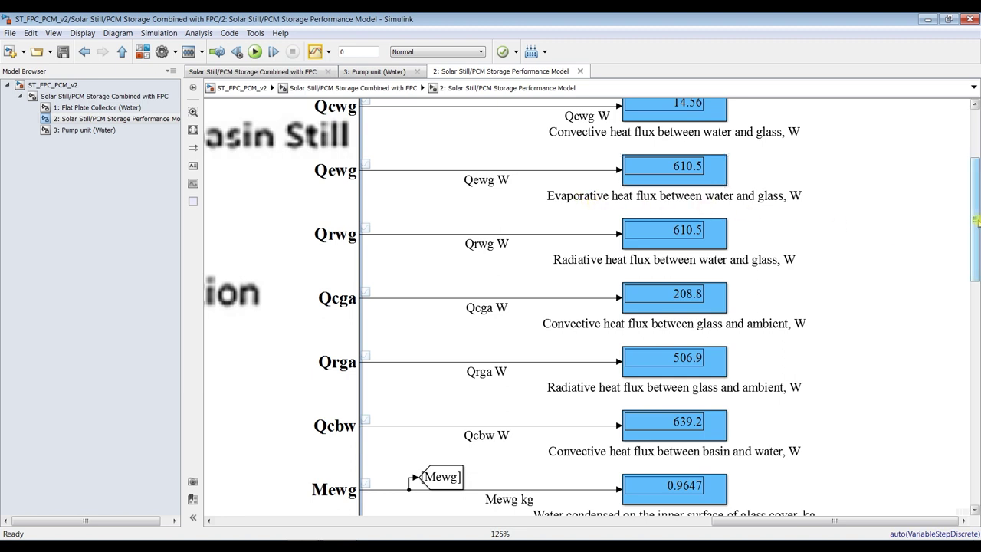
{"action": "scroll", "coordinate": [975, 220], "scroll_direction": "down", "scroll_amount": 3}
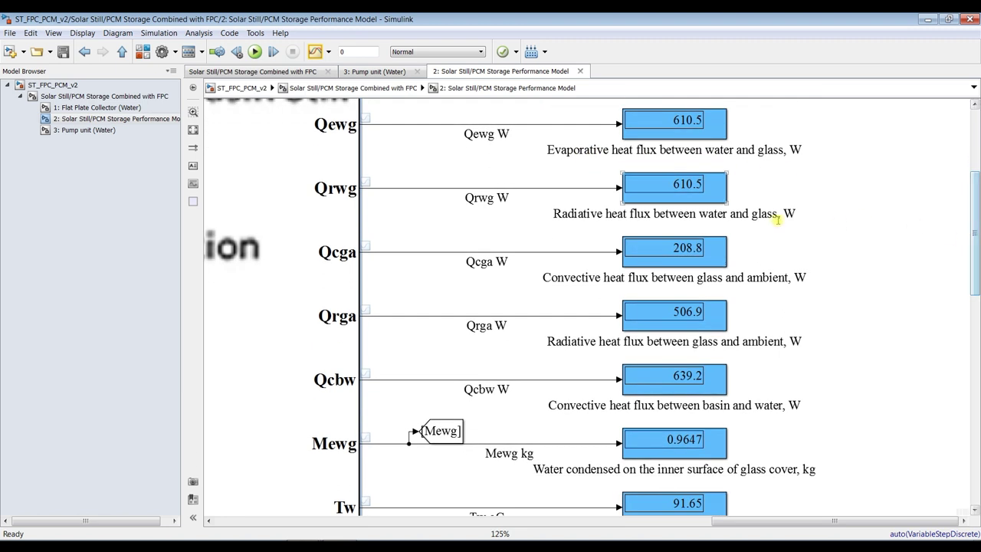
{"action": "left_click_drag", "start_coordinate": [976, 236], "coordinate": [977, 248]}
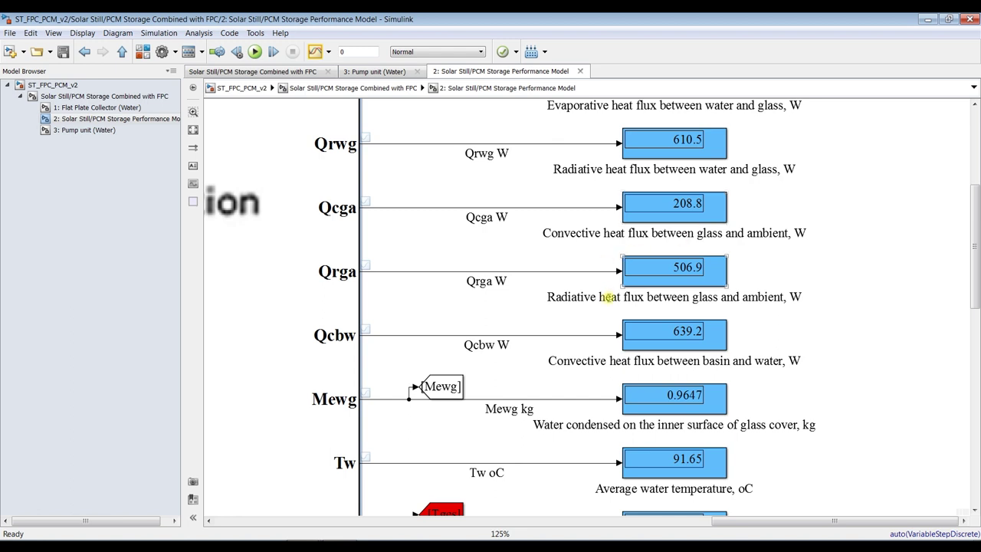
{"action": "left_click_drag", "start_coordinate": [978, 280], "coordinate": [977, 320]}
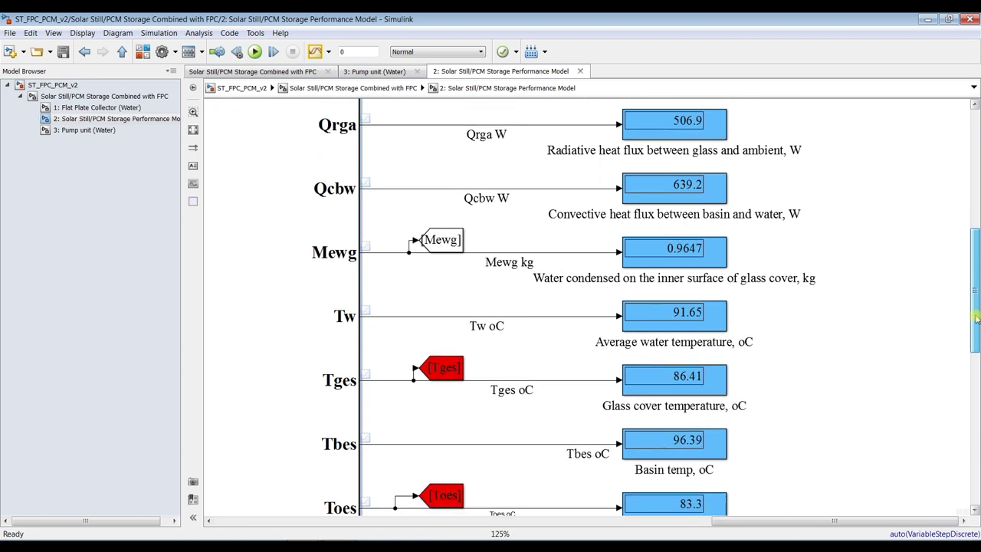
- Inspect the Mewg display for water condensed on the inner surface of the glass cover
{"action": "scroll", "coordinate": [719, 250], "scroll_direction": "down", "scroll_amount": 2}
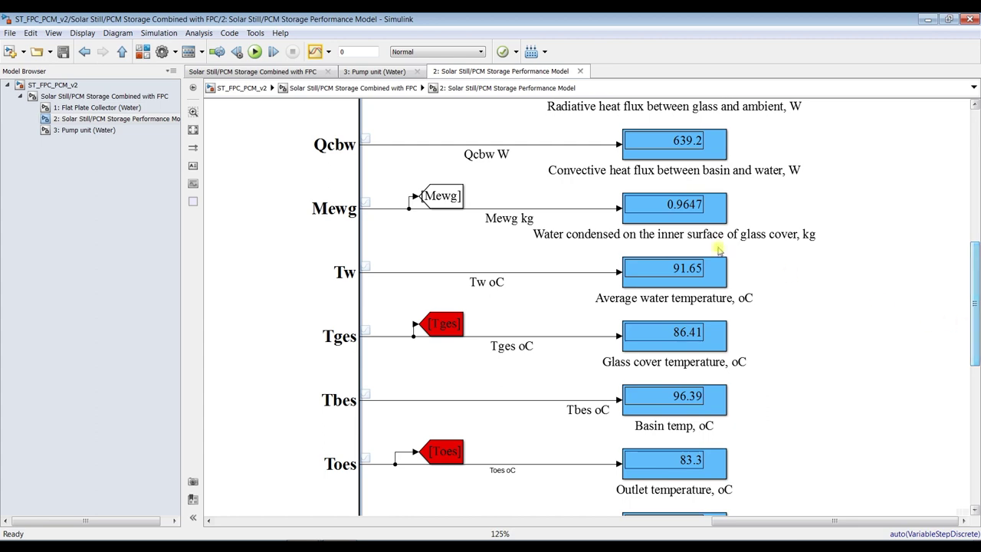
{"action": "scroll", "coordinate": [694, 199], "scroll_direction": "up", "scroll_amount": 3}
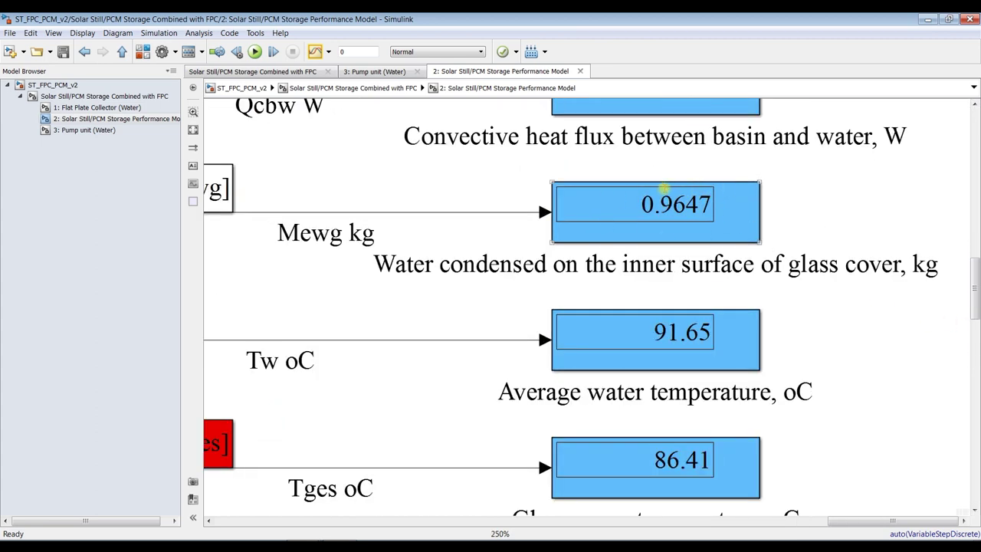
{"action": "scroll", "coordinate": [664, 188], "scroll_direction": "down", "scroll_amount": 2}
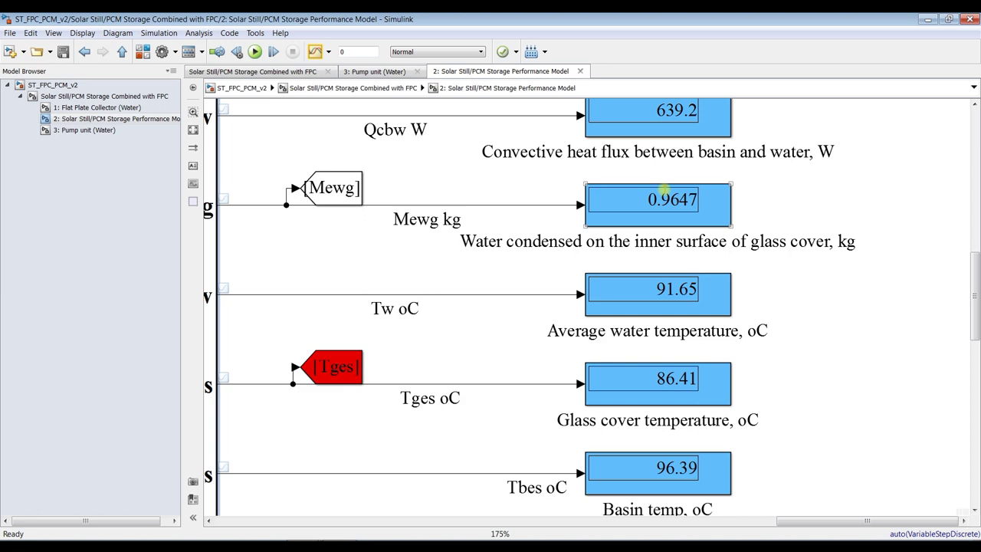
{"action": "scroll", "coordinate": [664, 193], "scroll_direction": "down", "scroll_amount": 2}
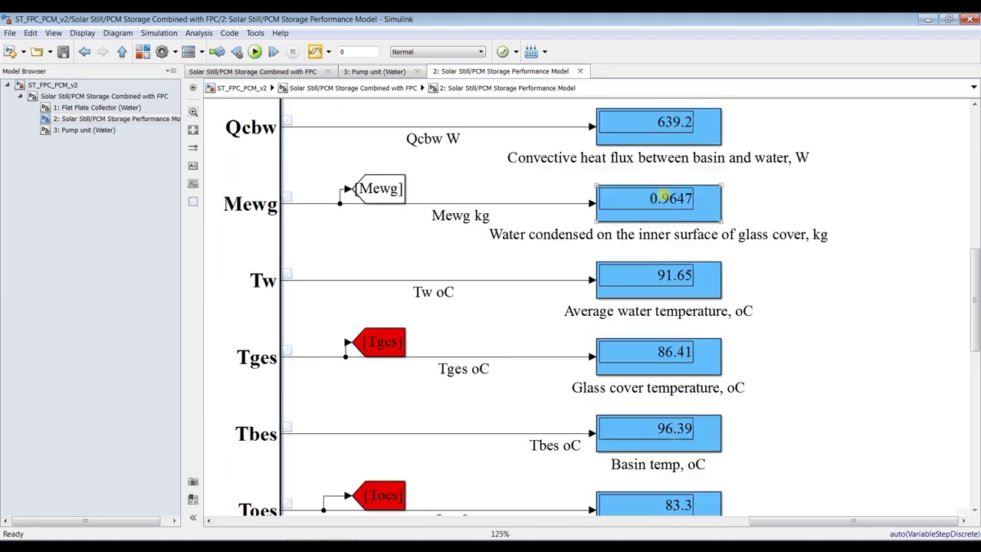
{"action": "scroll", "coordinate": [574, 207], "scroll_direction": "up", "scroll_amount": 3}
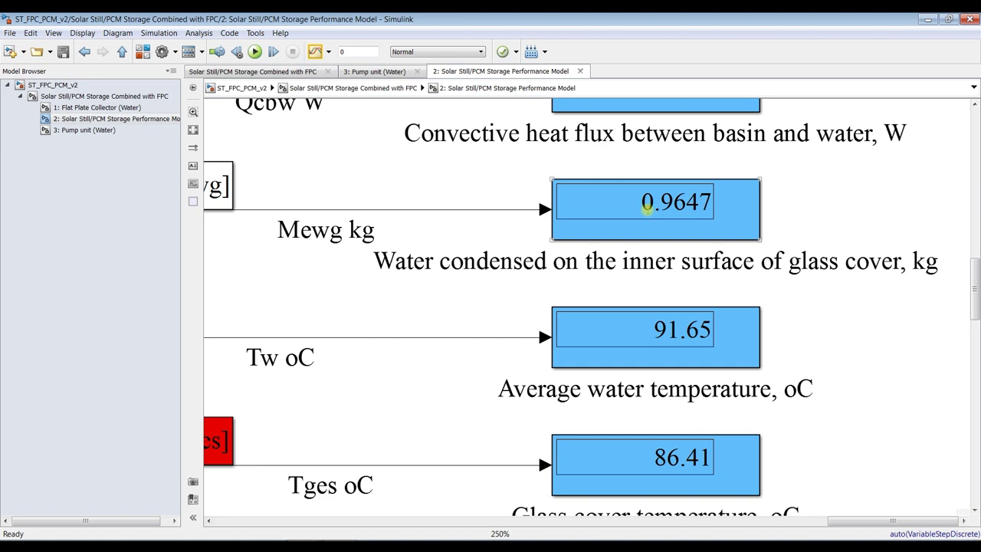
{"action": "scroll", "coordinate": [648, 207], "scroll_direction": "down", "scroll_amount": 2}
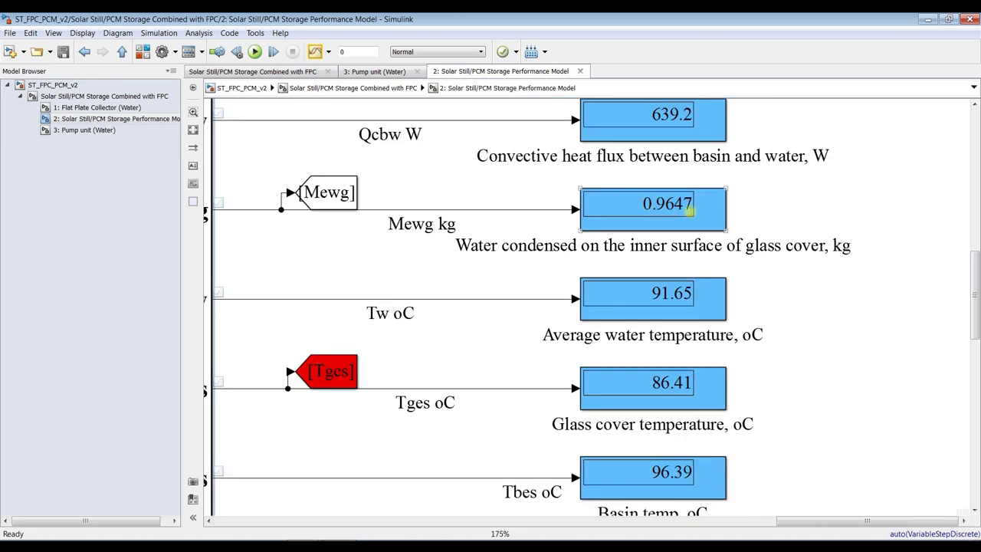
{"action": "scroll", "coordinate": [690, 208], "scroll_direction": "down", "scroll_amount": 1}
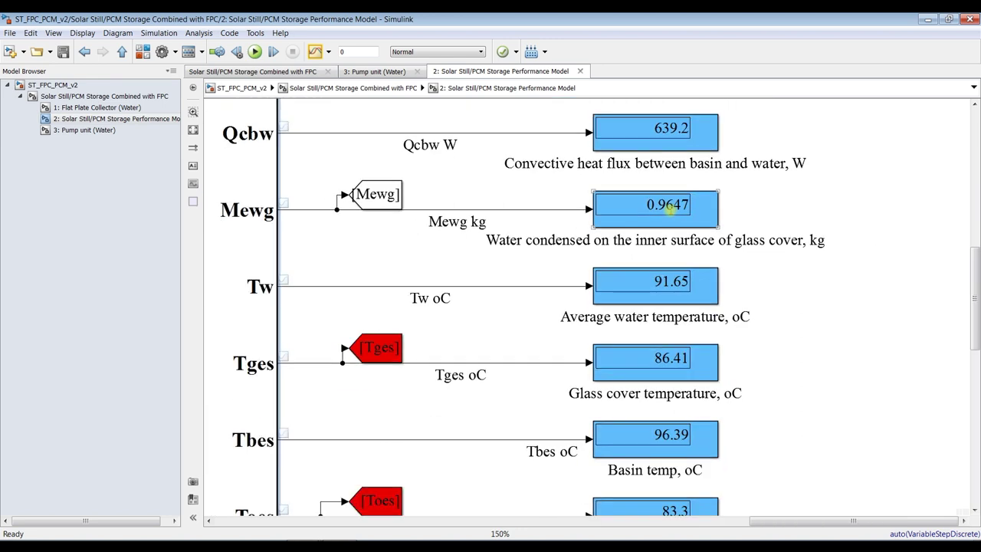
- Examine the average water, glass cover, basin, outlet and PCM temperature displays, including the area around the ST-Pump output
{"action": "left_click_drag", "start_coordinate": [977, 272], "coordinate": [977, 301]}
{"action": "left_click", "coordinate": [675, 177]}
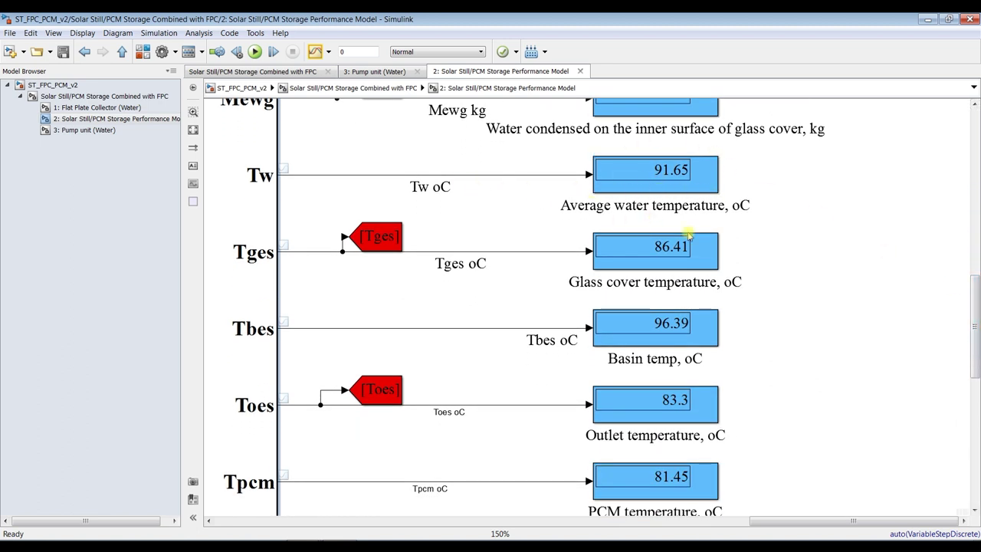
{"action": "left_click_drag", "start_coordinate": [975, 313], "coordinate": [975, 356]}
{"action": "scroll", "coordinate": [668, 246], "scroll_direction": "up", "scroll_amount": 3}
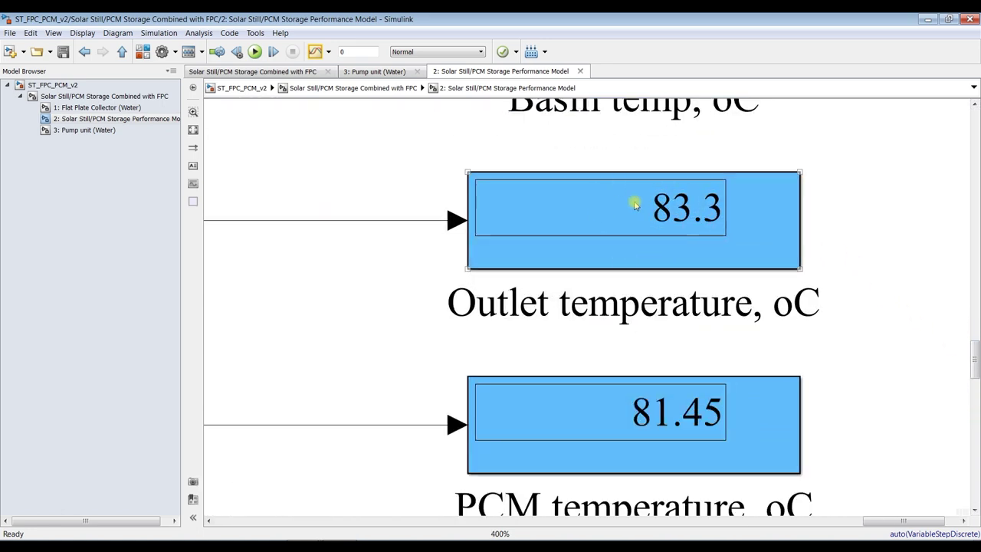
{"action": "scroll", "coordinate": [640, 201], "scroll_direction": "down", "scroll_amount": 4}
{"action": "scroll", "coordinate": [649, 214], "scroll_direction": "down", "scroll_amount": 1}
{"action": "scroll", "coordinate": [644, 214], "scroll_direction": "up", "scroll_amount": 2}
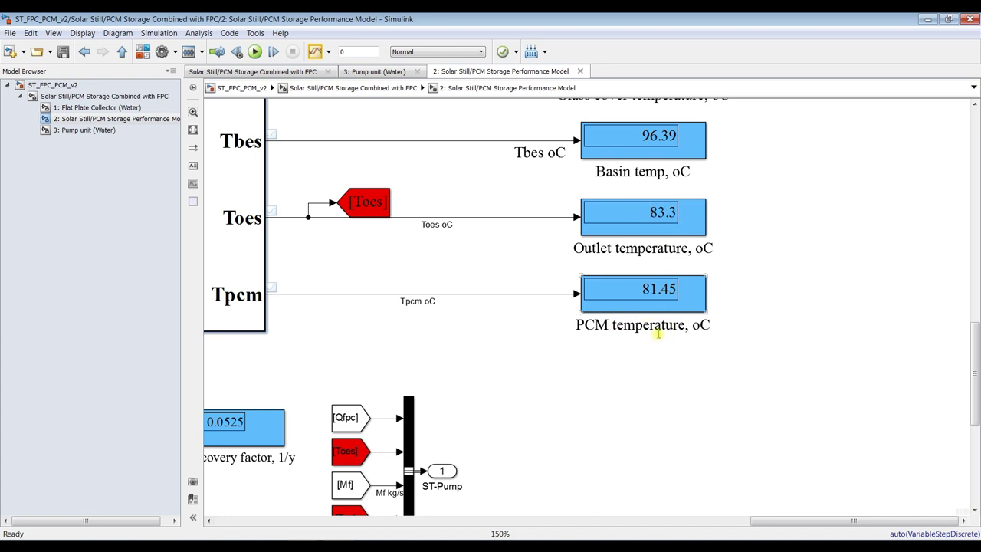
{"action": "scroll", "coordinate": [655, 334], "scroll_direction": "down", "scroll_amount": 5}
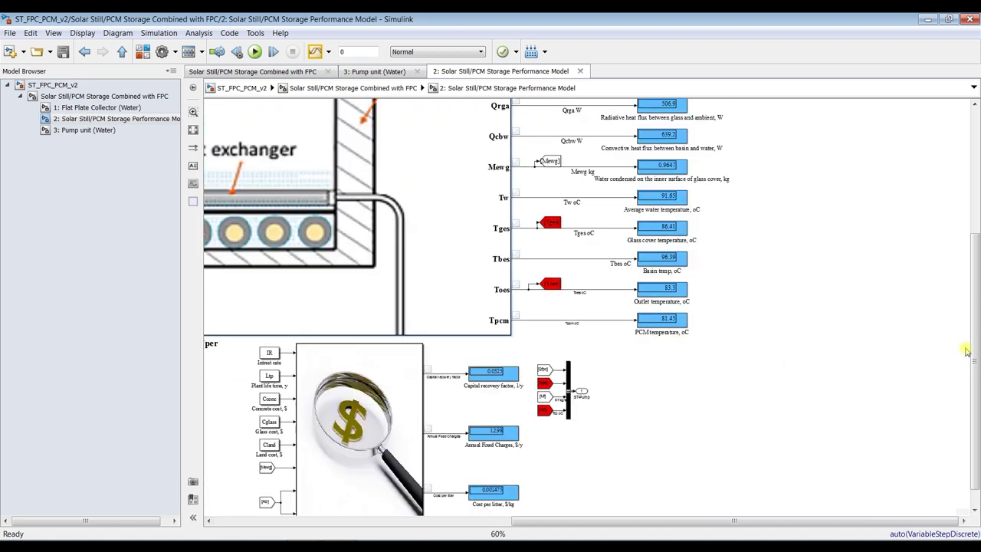
- Open the Pump unit (Water) subsystem and examine its ST-Pump inputs and the pump work, outlet temperature, enthalpy and pressure displays
{"action": "left_click", "coordinate": [96, 132]}
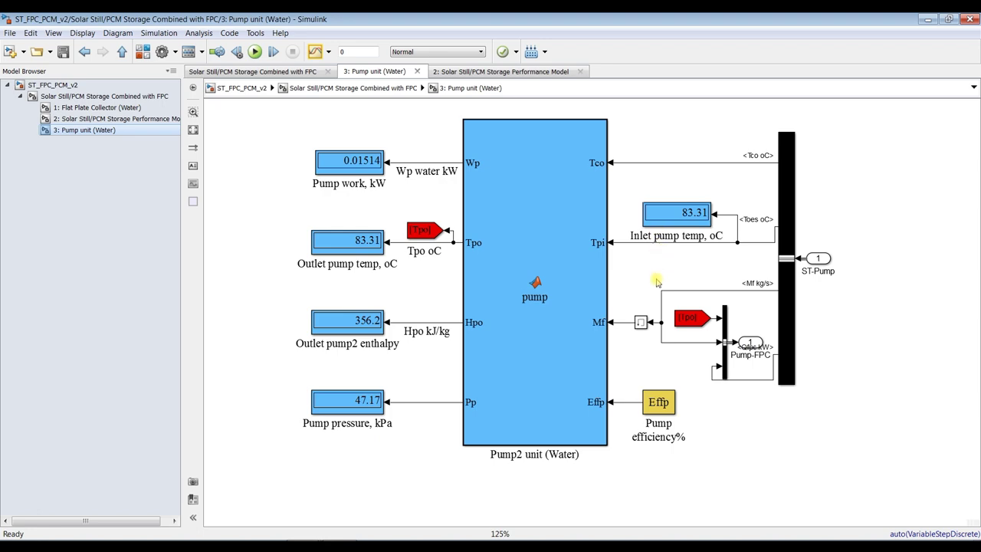
{"action": "scroll", "coordinate": [657, 283], "scroll_direction": "up", "scroll_amount": 3}
{"action": "scroll", "coordinate": [589, 245], "scroll_direction": "down", "scroll_amount": 3}
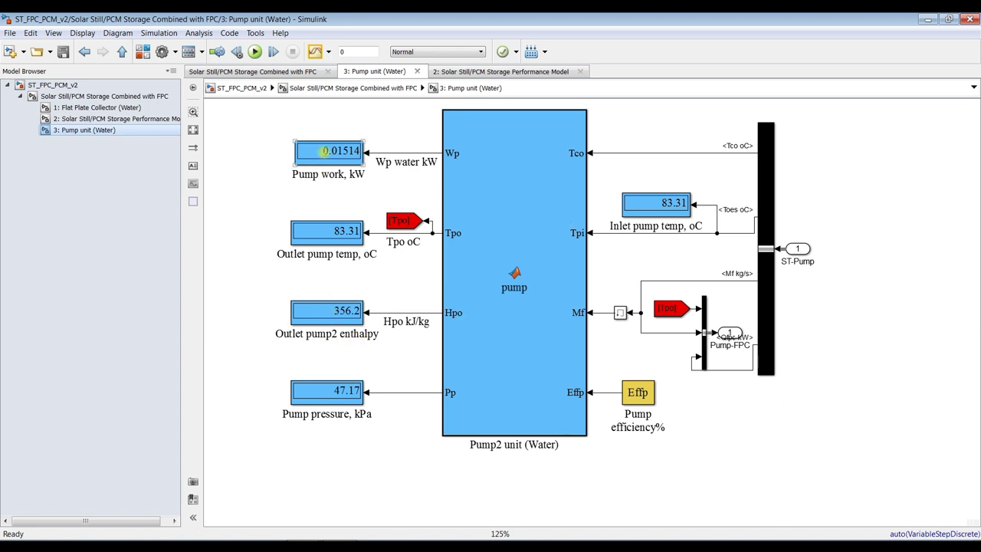
{"action": "scroll", "coordinate": [326, 151], "scroll_direction": "up", "scroll_amount": 3}
{"action": "scroll", "coordinate": [357, 152], "scroll_direction": "down", "scroll_amount": 2}
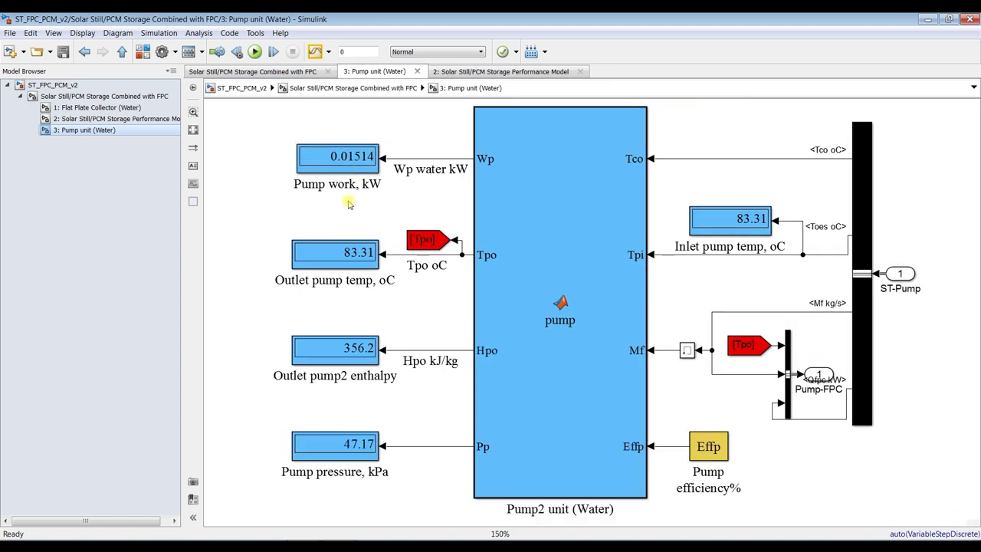
{"action": "scroll", "coordinate": [350, 446], "scroll_direction": "up", "scroll_amount": 2}
{"action": "scroll", "coordinate": [367, 427], "scroll_direction": "down", "scroll_amount": 2}
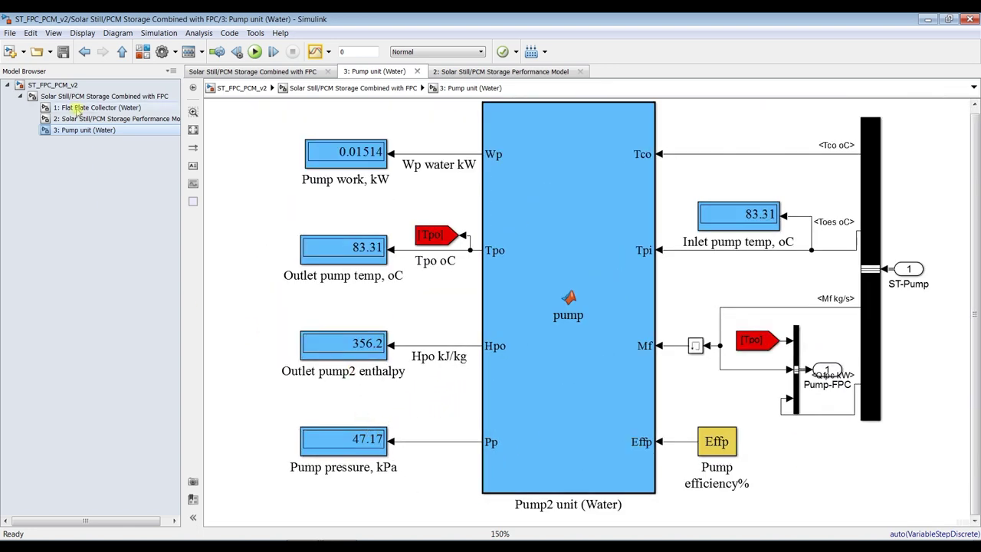
- Set the outlet collector temperature of the Flat Plate Collector (Water) block to 80 °C
{"action": "left_click", "coordinate": [74, 96]}
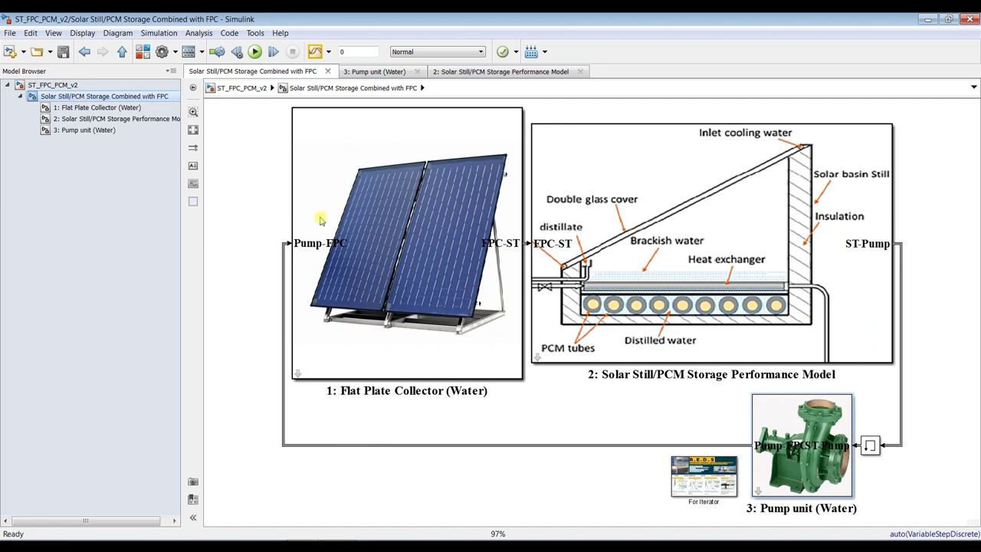
{"action": "double_click", "coordinate": [363, 132]}
{"action": "left_click_drag", "start_coordinate": [284, 125], "coordinate": [385, 60]}
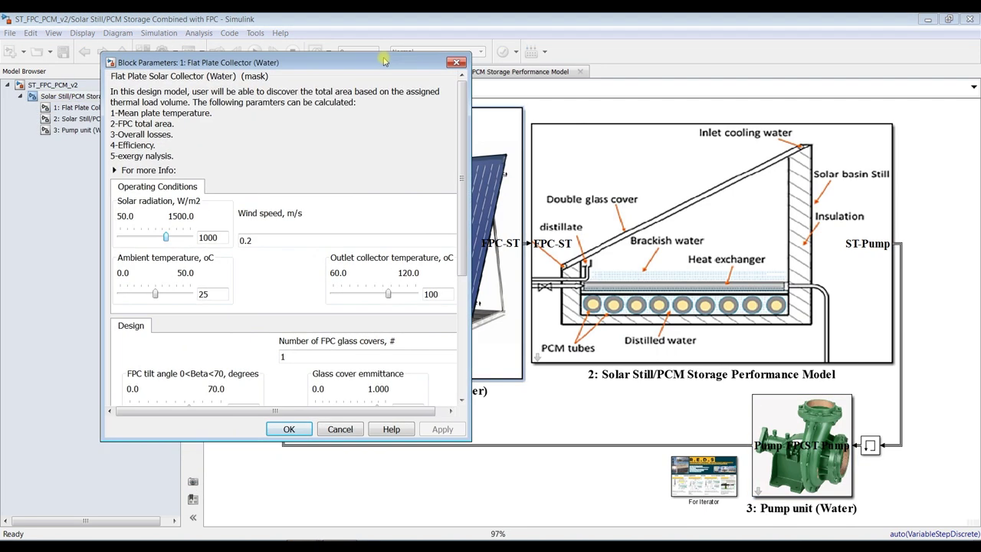
{"action": "left_click", "coordinate": [444, 293]}
{"action": "type", "text": "80"}
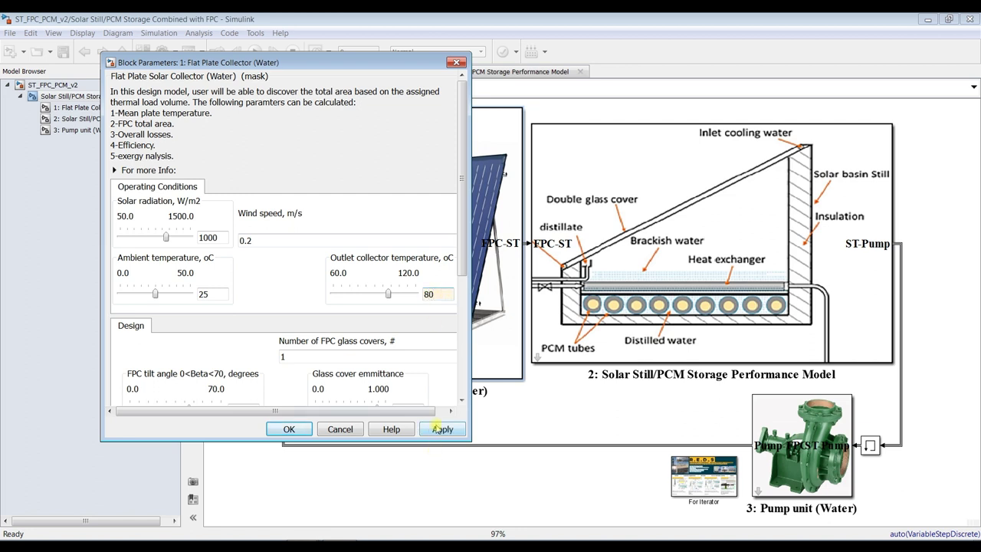
{"action": "left_click", "coordinate": [439, 429]}
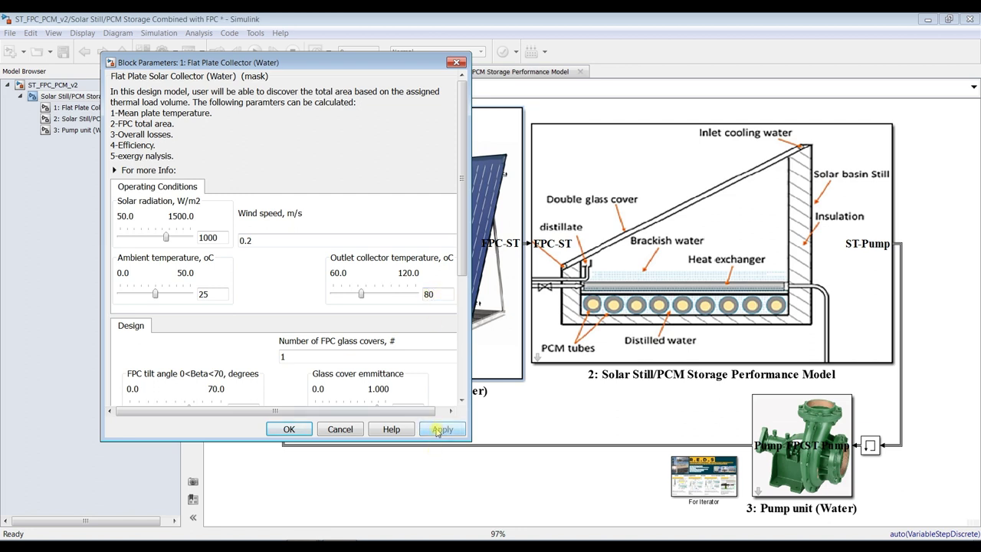
{"action": "left_click", "coordinate": [289, 430]}
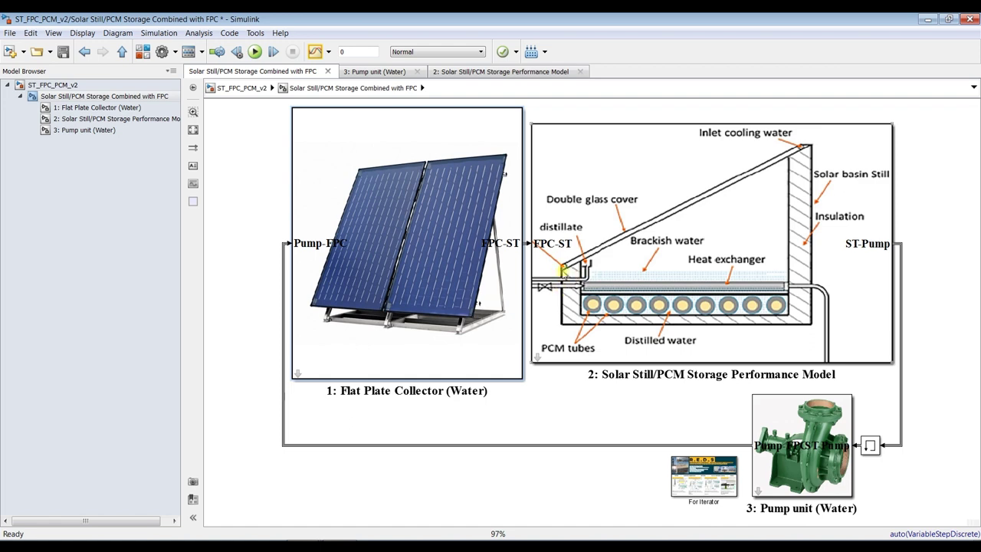
- Open the Solar Still/PCM Storage Performance Model at its condensed water and temperature displays and rerun the simulation
{"action": "left_click", "coordinate": [87, 121]}
{"action": "scroll", "coordinate": [706, 174], "scroll_direction": "up", "scroll_amount": 2}
{"action": "scroll", "coordinate": [333, 135], "scroll_direction": "up", "scroll_amount": 1}
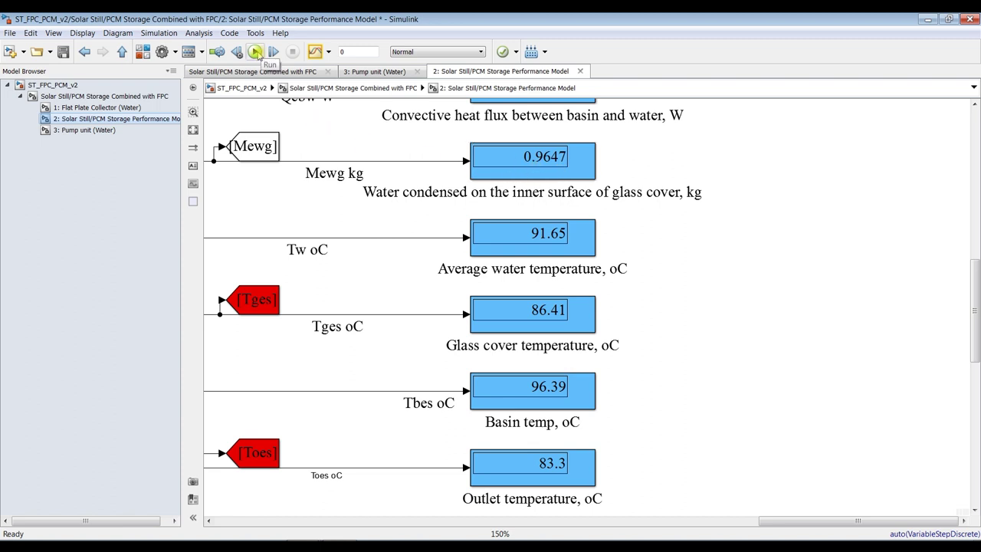
{"action": "left_click", "coordinate": [256, 51]}
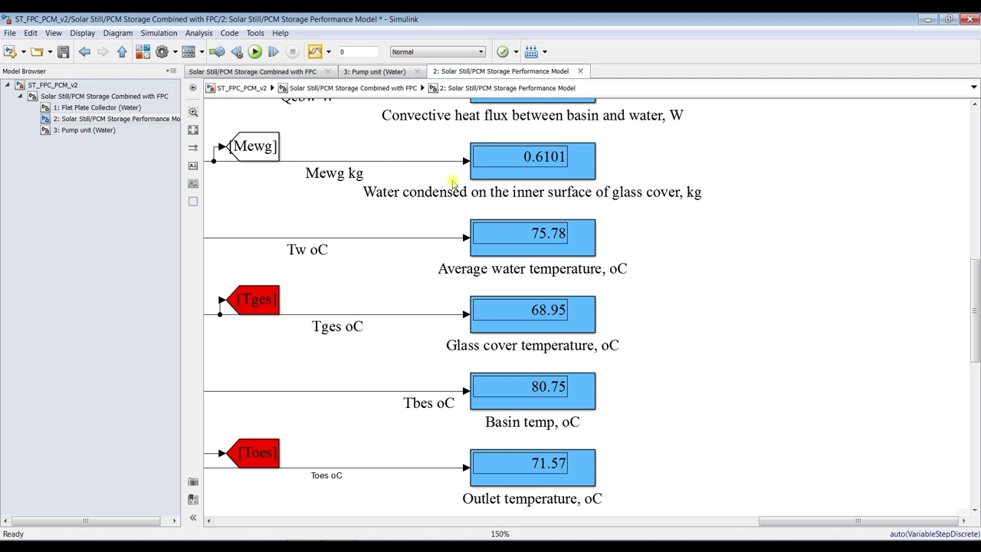
- Examine the condensed water display and the water, glass cover, basin, outlet and PCM temperature displays of the still, focusing on the outlet temperature
{"action": "left_click", "coordinate": [512, 165]}
{"action": "scroll", "coordinate": [513, 165], "scroll_direction": "up", "scroll_amount": 5}
{"action": "scroll", "coordinate": [609, 150], "scroll_direction": "down", "scroll_amount": 2}
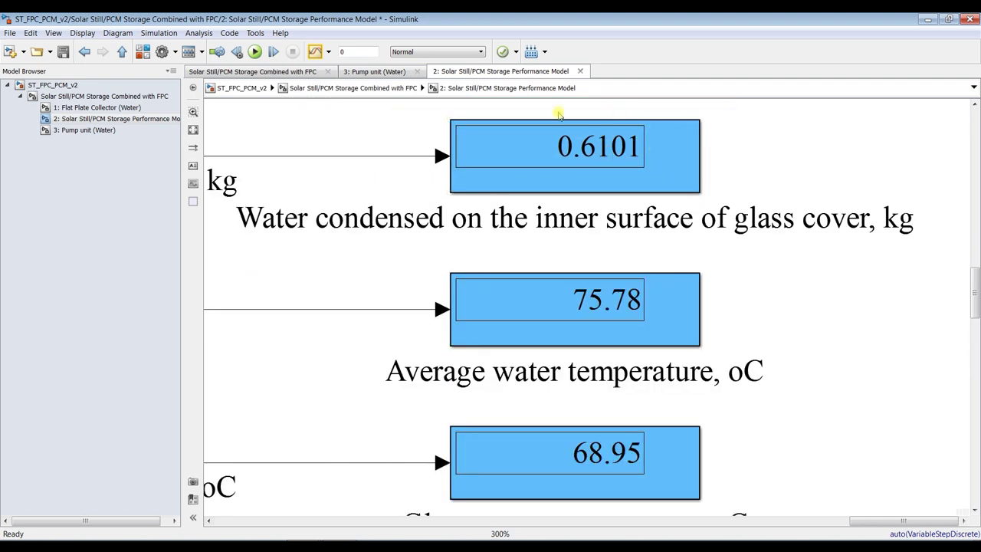
{"action": "scroll", "coordinate": [628, 192], "scroll_direction": "down", "scroll_amount": 3}
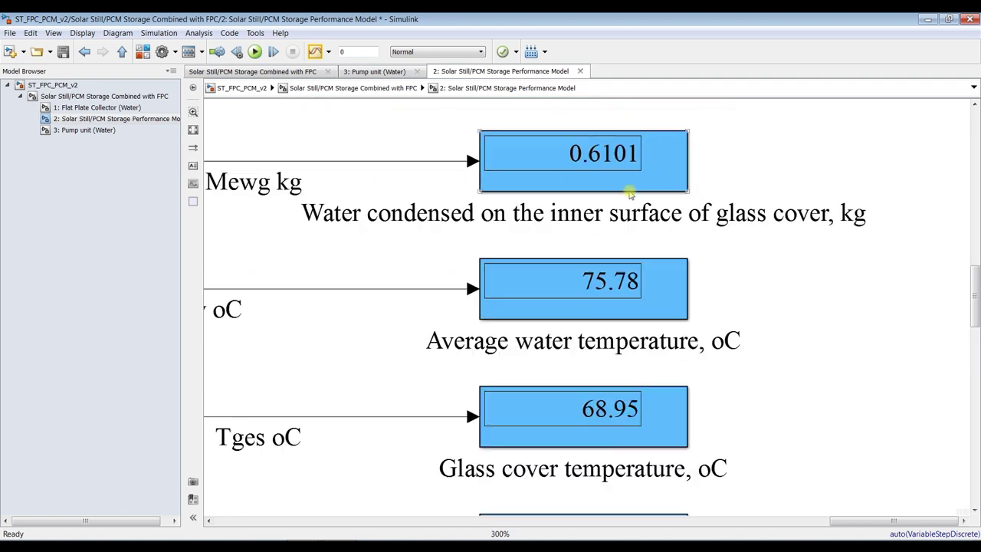
{"action": "scroll", "coordinate": [851, 307], "scroll_direction": "down", "scroll_amount": 5}
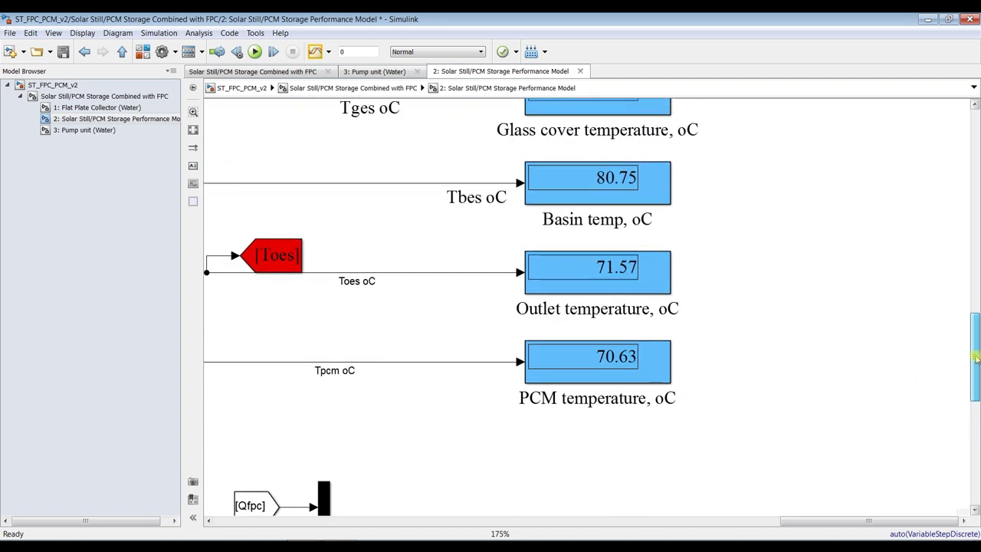
{"action": "scroll", "coordinate": [793, 303], "scroll_direction": "down", "scroll_amount": 2}
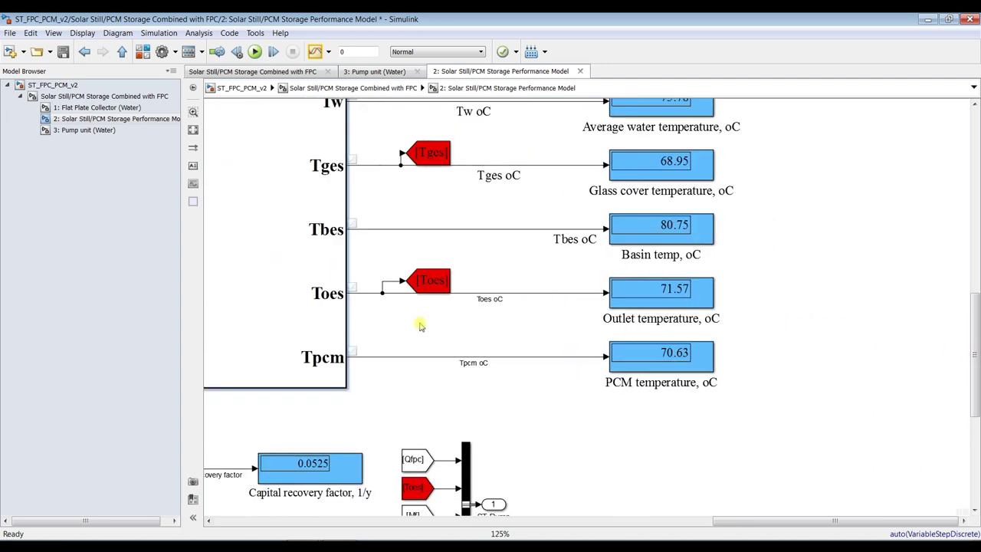
{"action": "left_click", "coordinate": [660, 283]}
{"action": "left_click", "coordinate": [661, 305]}
{"action": "scroll", "coordinate": [707, 327], "scroll_direction": "up", "scroll_amount": 3}
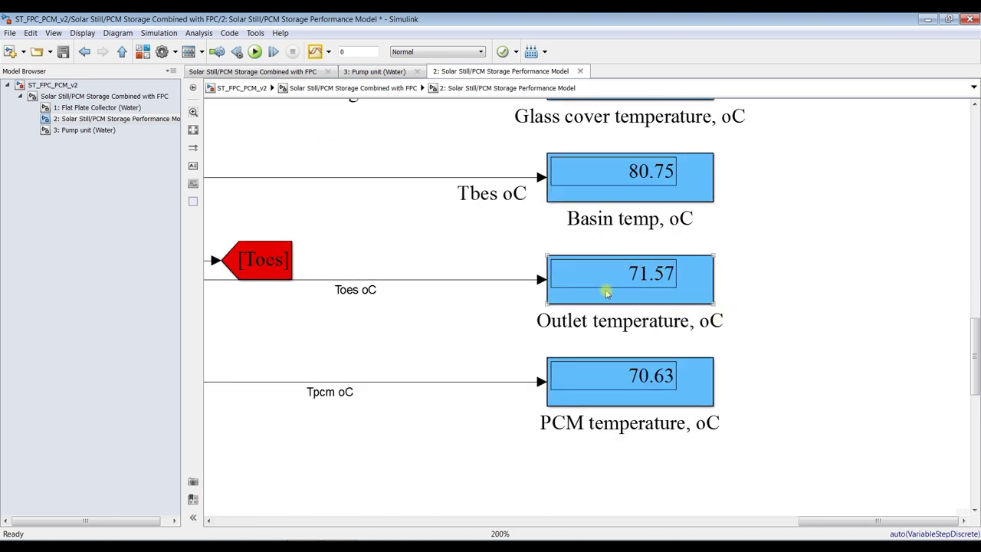
{"action": "scroll", "coordinate": [652, 285], "scroll_direction": "up", "scroll_amount": 1}
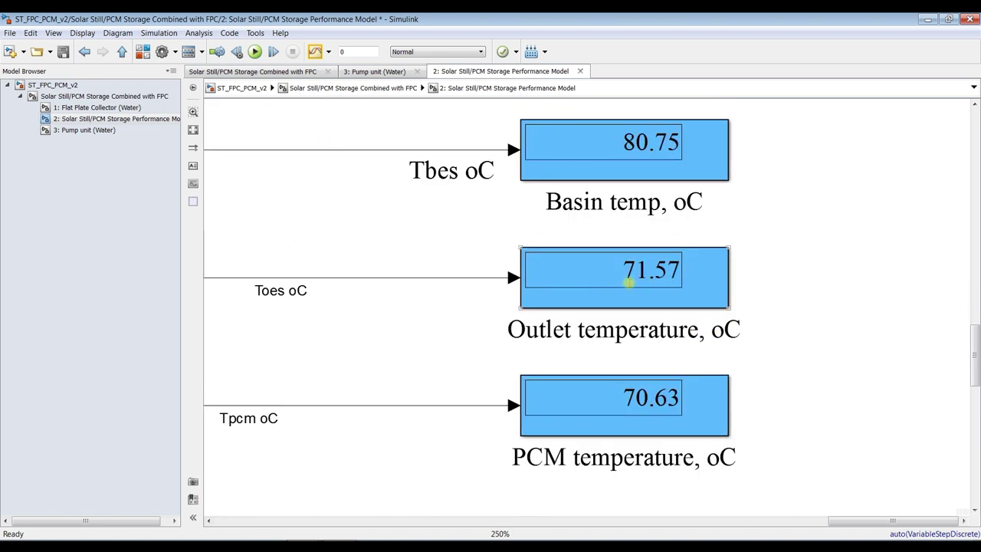
{"action": "scroll", "coordinate": [628, 285], "scroll_direction": "down", "scroll_amount": 3}
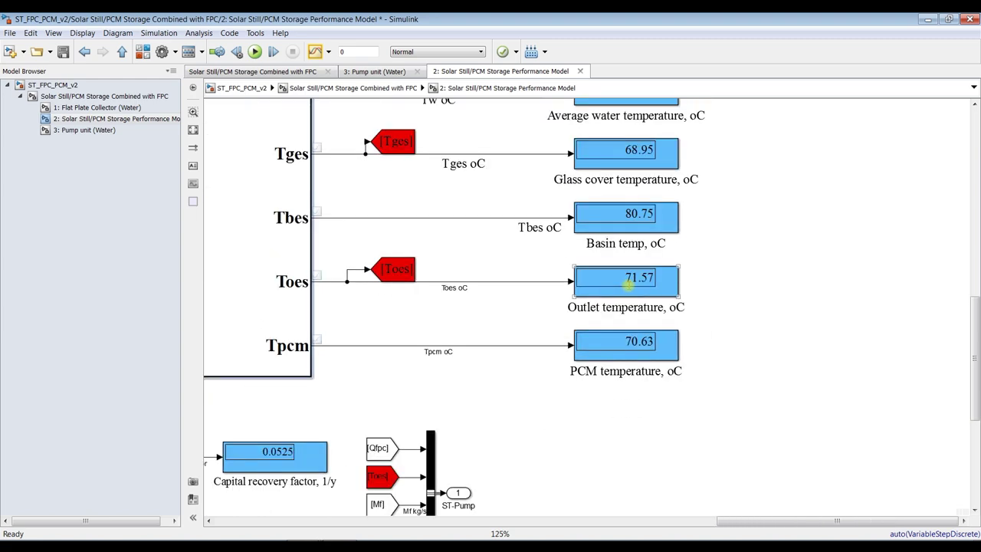
- Raise the outlet collector temperature of the Flat Plate Collector (Water) block in its parameters
{"action": "left_click", "coordinate": [109, 97]}
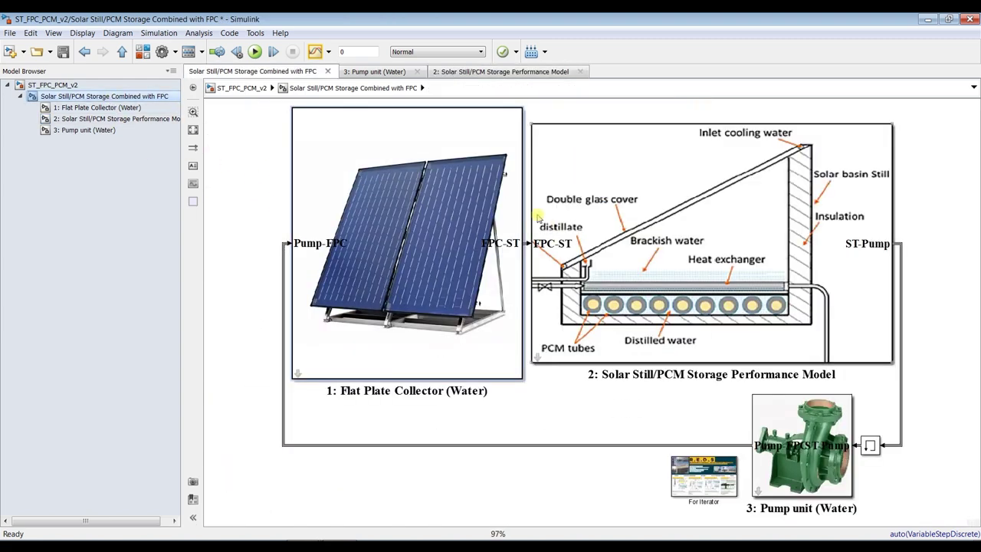
{"action": "double_click", "coordinate": [445, 188]}
{"action": "double_click", "coordinate": [338, 360]}
{"action": "type", "text": "11"}
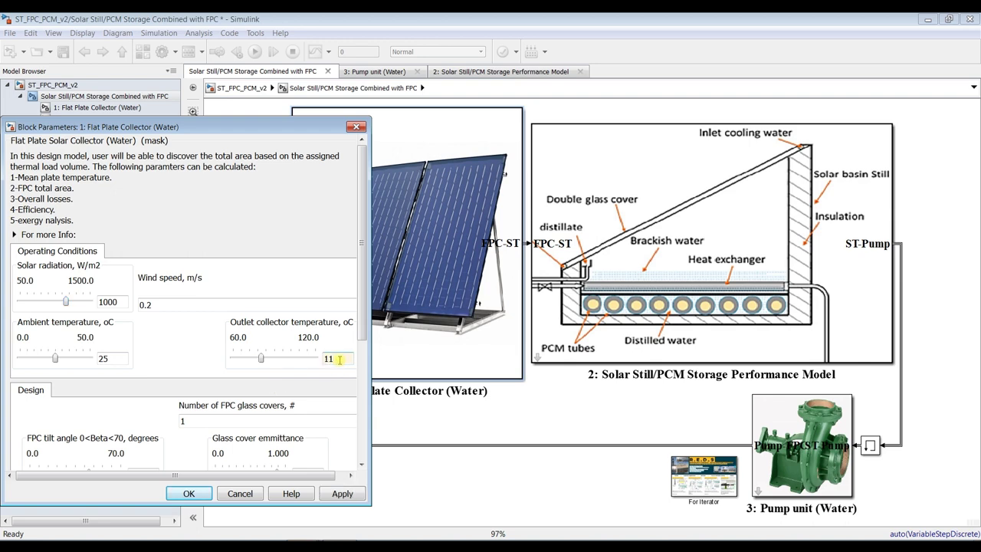
{"action": "key", "text": "Return"}
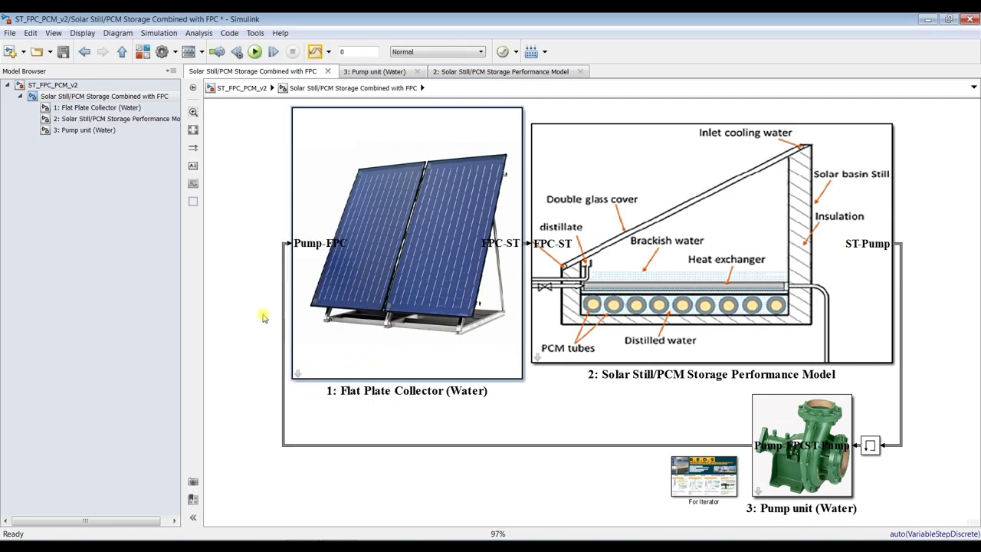
- Save the model and rerun the simulation with the still's Mewg condensed water display in view
{"action": "left_click", "coordinate": [105, 122]}
{"action": "left_click_drag", "start_coordinate": [976, 315], "coordinate": [976, 265]}
{"action": "scroll", "coordinate": [604, 164], "scroll_direction": "up", "scroll_amount": 5}
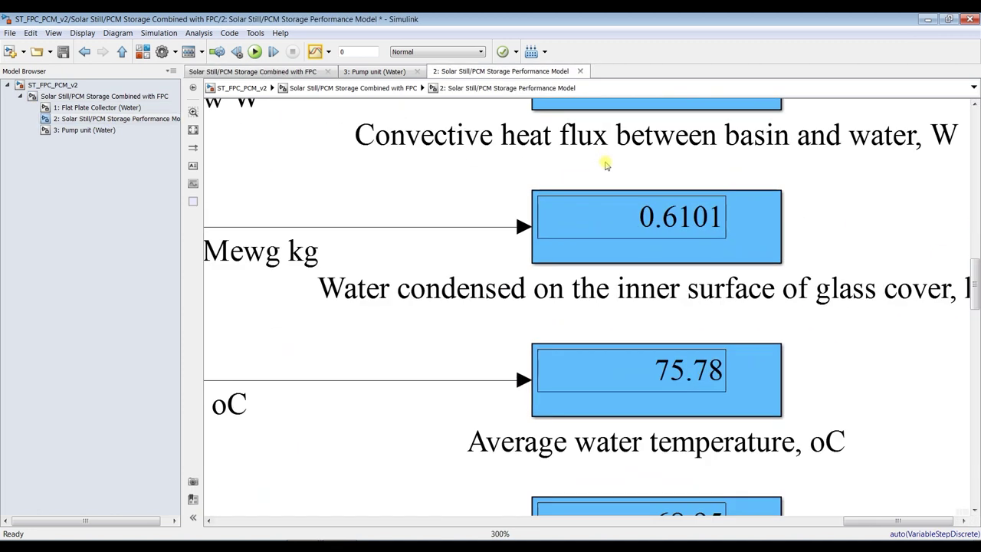
{"action": "scroll", "coordinate": [652, 215], "scroll_direction": "down", "scroll_amount": 2}
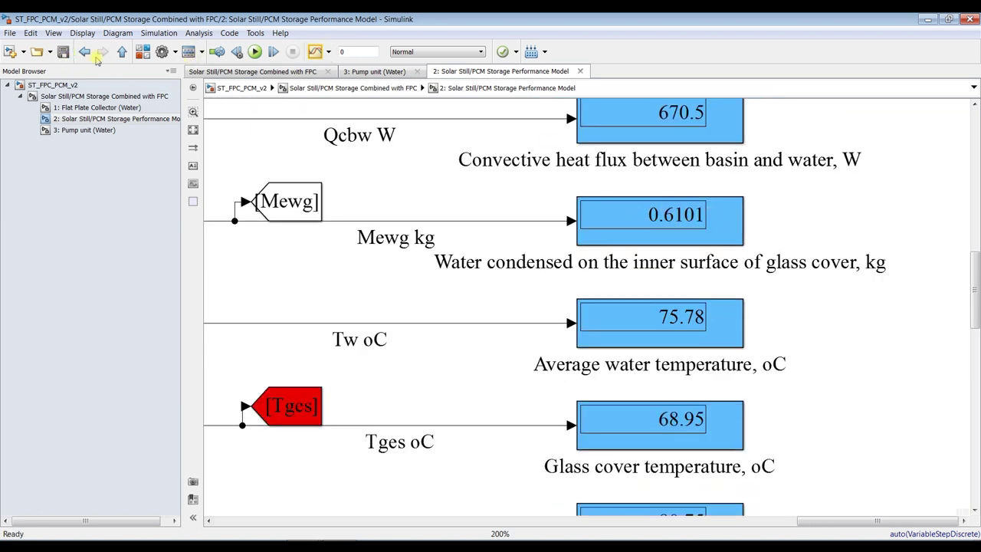
{"action": "left_click", "coordinate": [255, 51]}
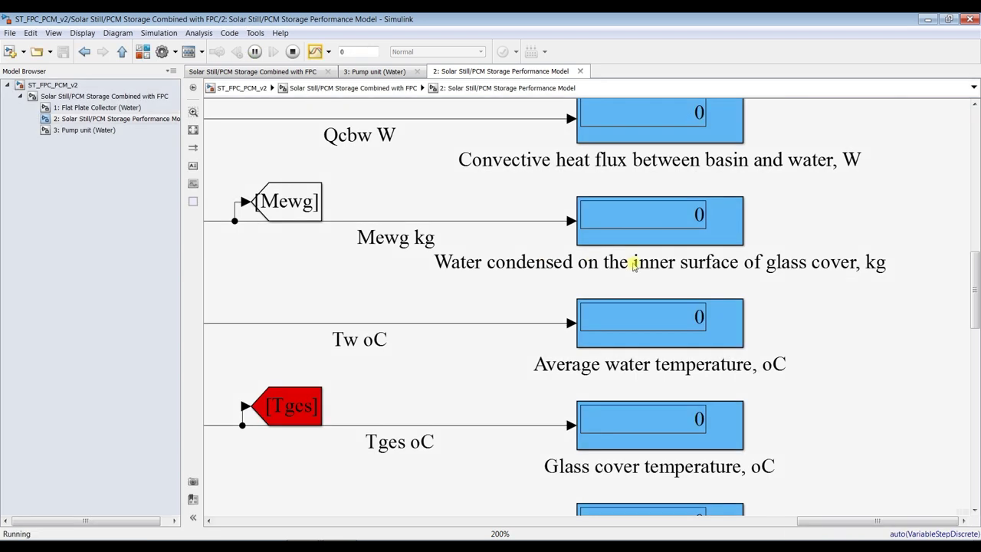
{"action": "scroll", "coordinate": [653, 225], "scroll_direction": "down", "scroll_amount": 1}
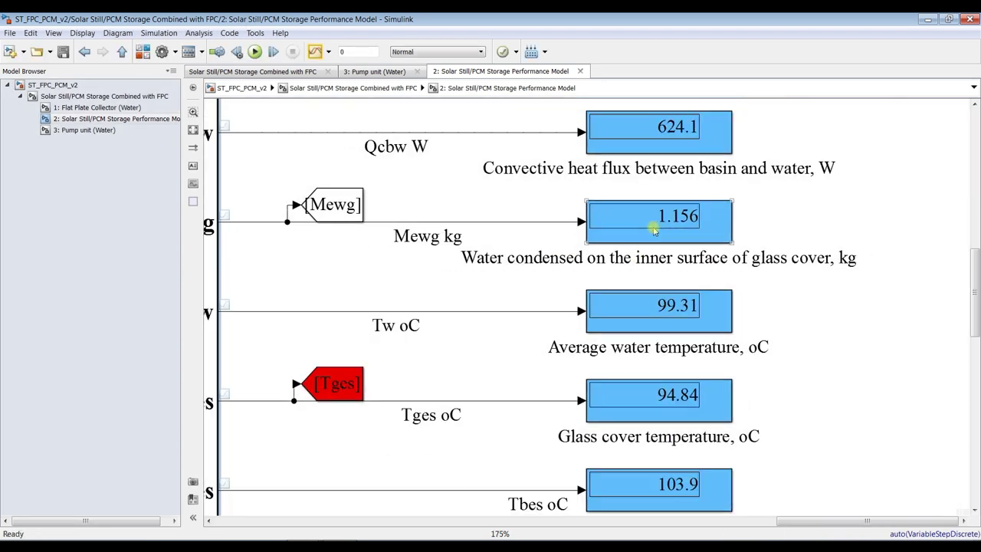